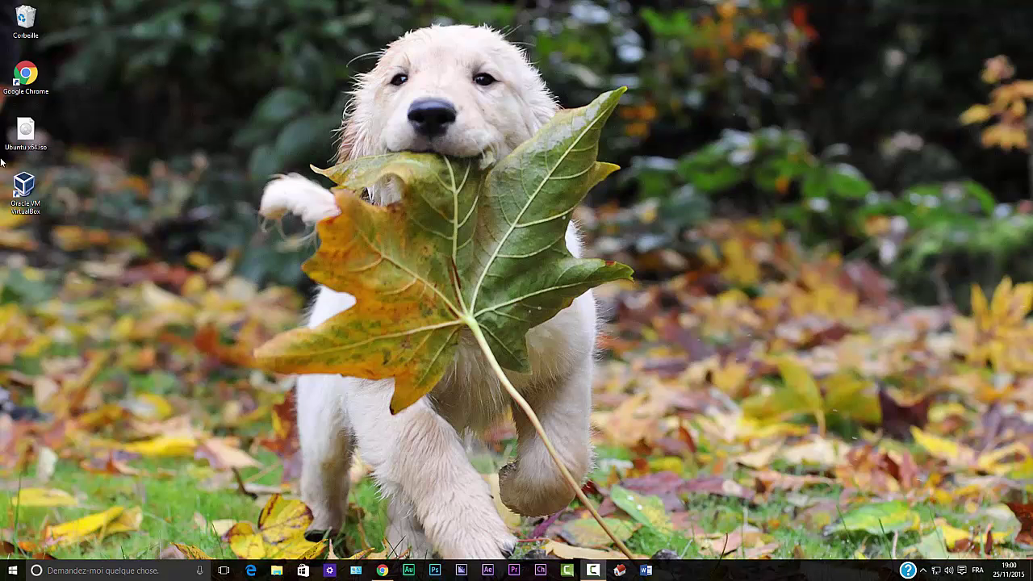
Open Oracle VM VirtualBox from the desktop
{"action": "left_click", "coordinate": [28, 199]}
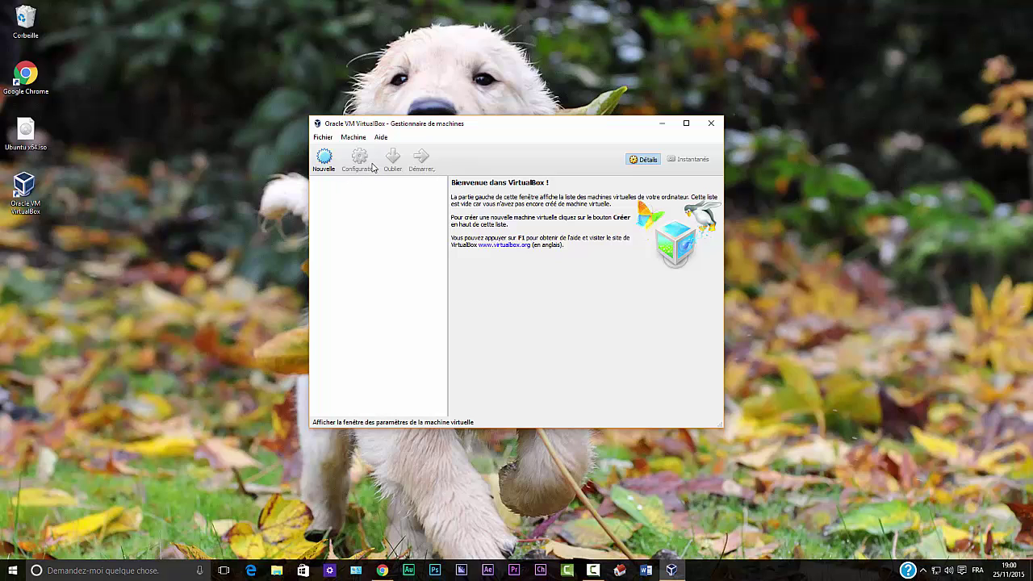
{"action": "left_click", "coordinate": [326, 139]}
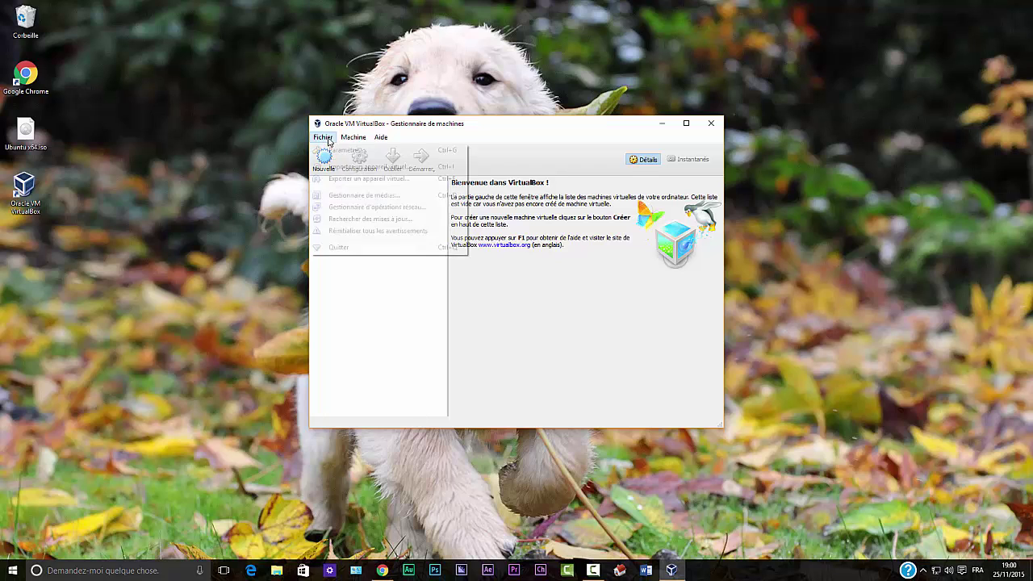
{"action": "mouse_move", "coordinate": [373, 141]}
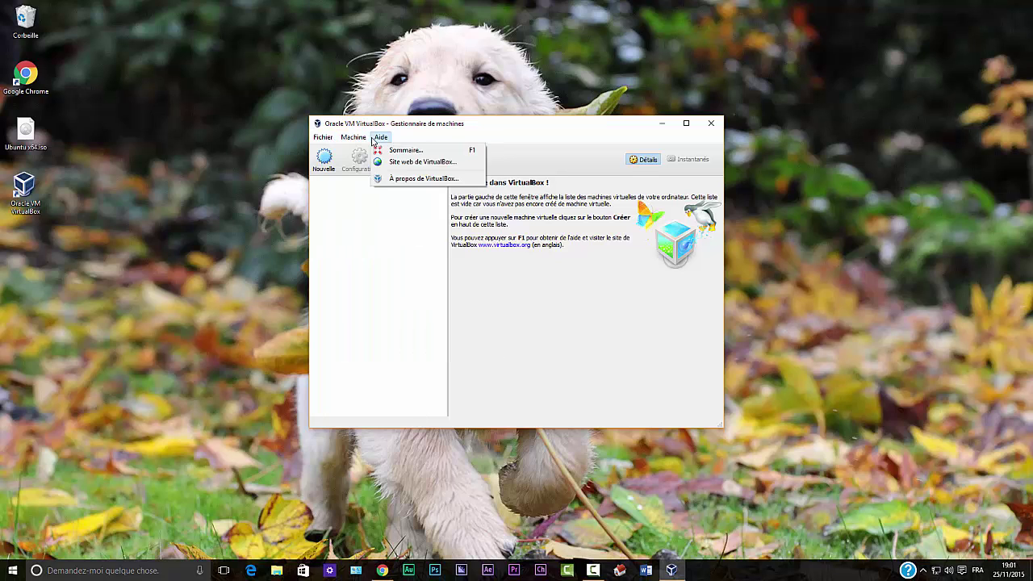
{"action": "mouse_move", "coordinate": [329, 141]}
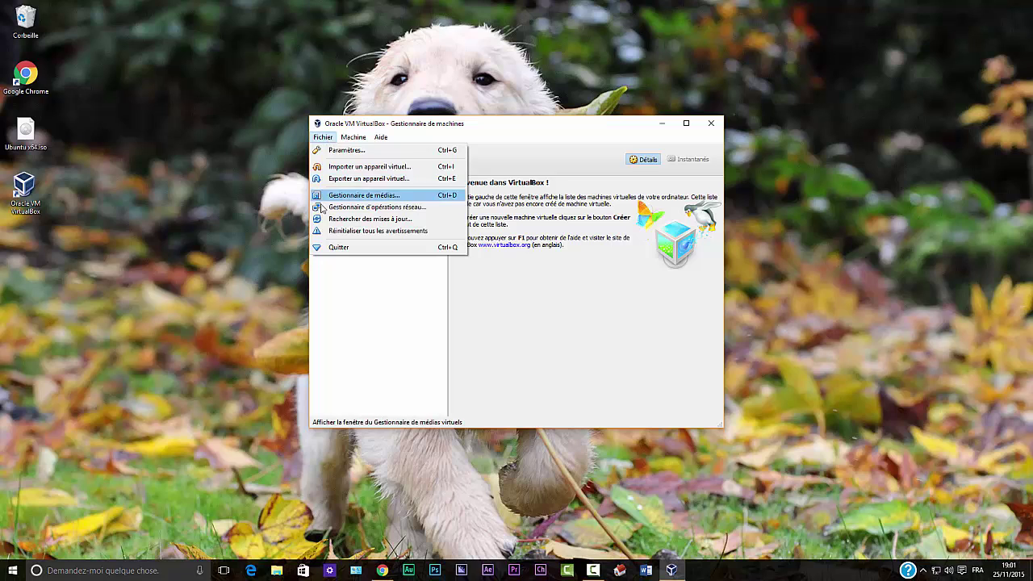
{"action": "left_click", "coordinate": [369, 307]}
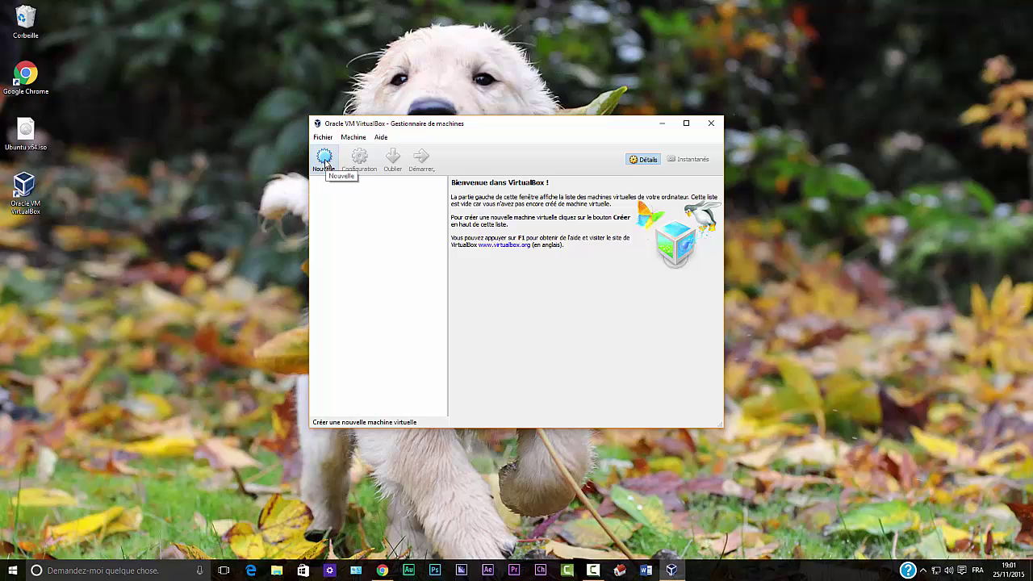
Start a new virtual machine named Ubuntu with type Linux and version Ubuntu (64-bit)
{"action": "left_click", "coordinate": [325, 161]}
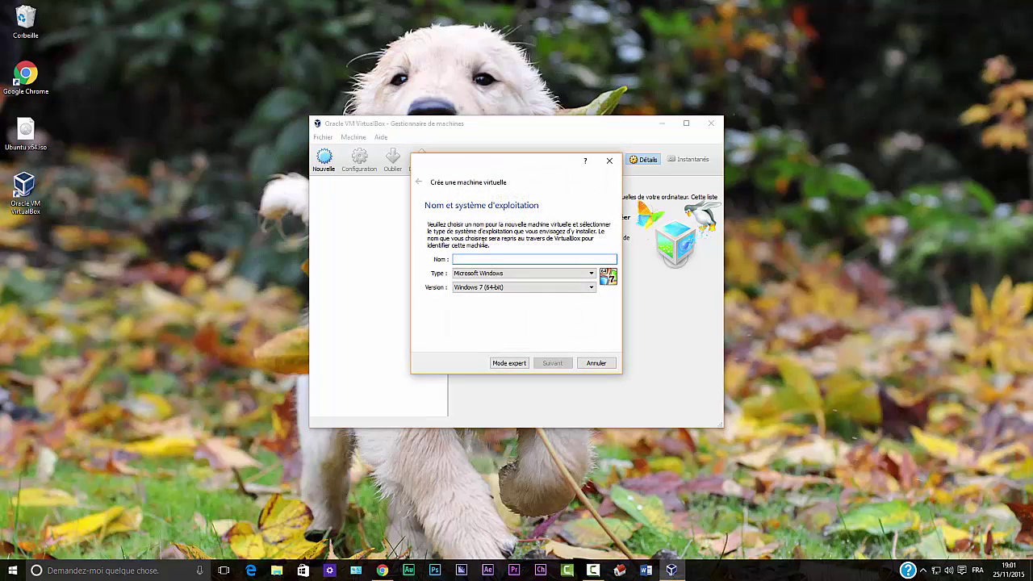
{"action": "type", "text": "Ubuntu"}
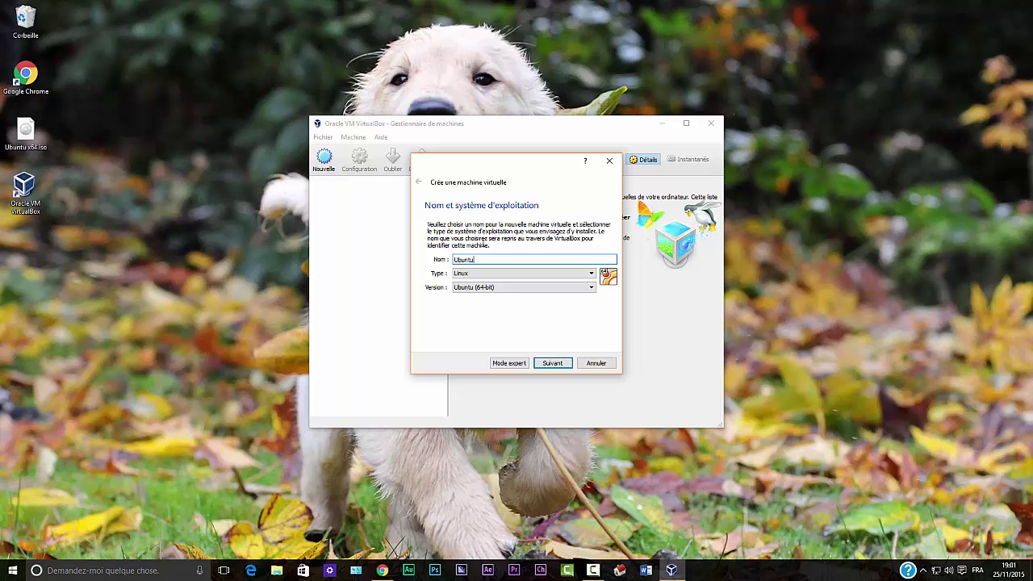
{"action": "left_click", "coordinate": [515, 275]}
{"action": "left_click", "coordinate": [515, 276]}
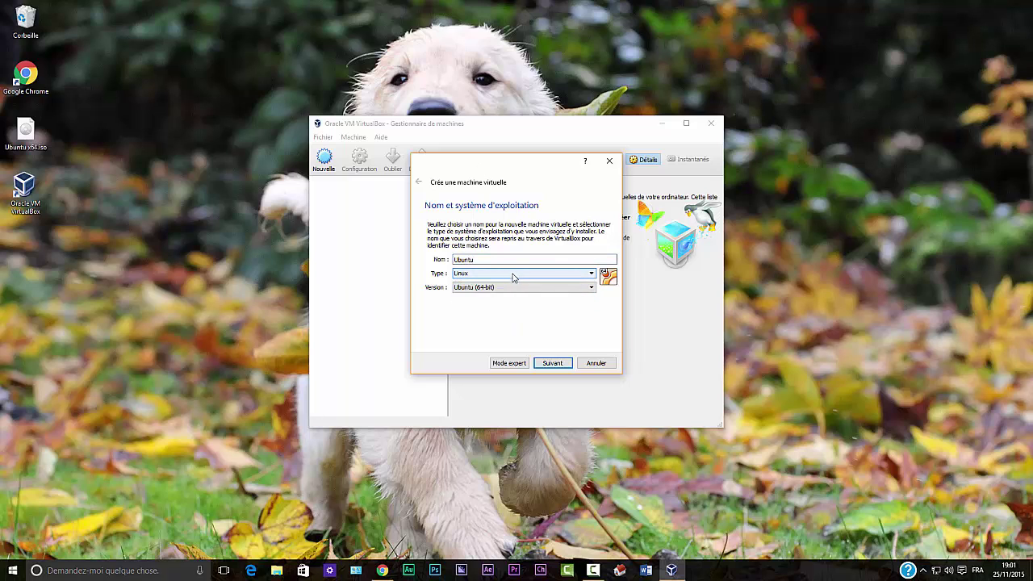
{"action": "left_click", "coordinate": [485, 289]}
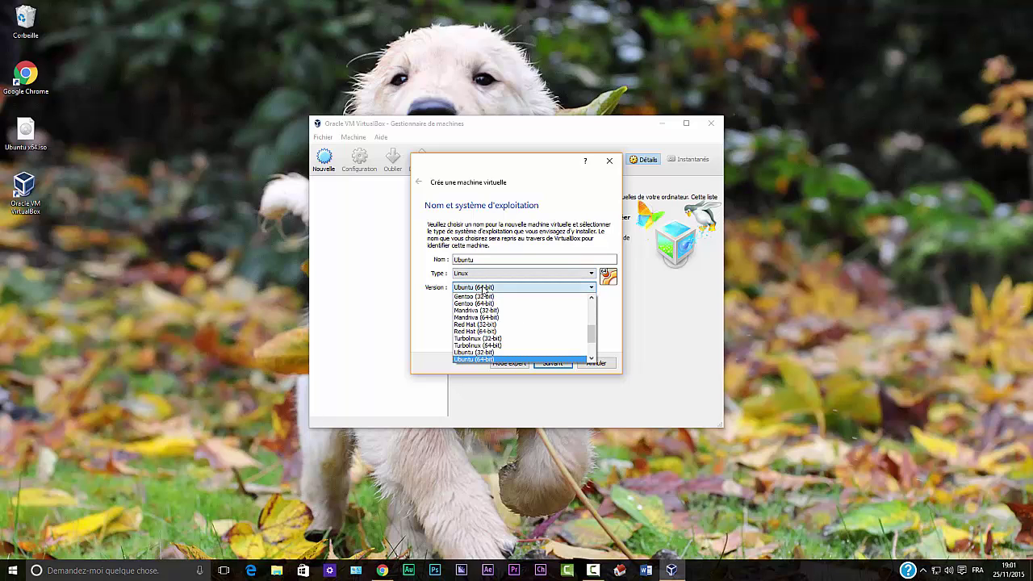
{"action": "scroll", "coordinate": [497, 331], "scroll_direction": "up", "scroll_amount": 4}
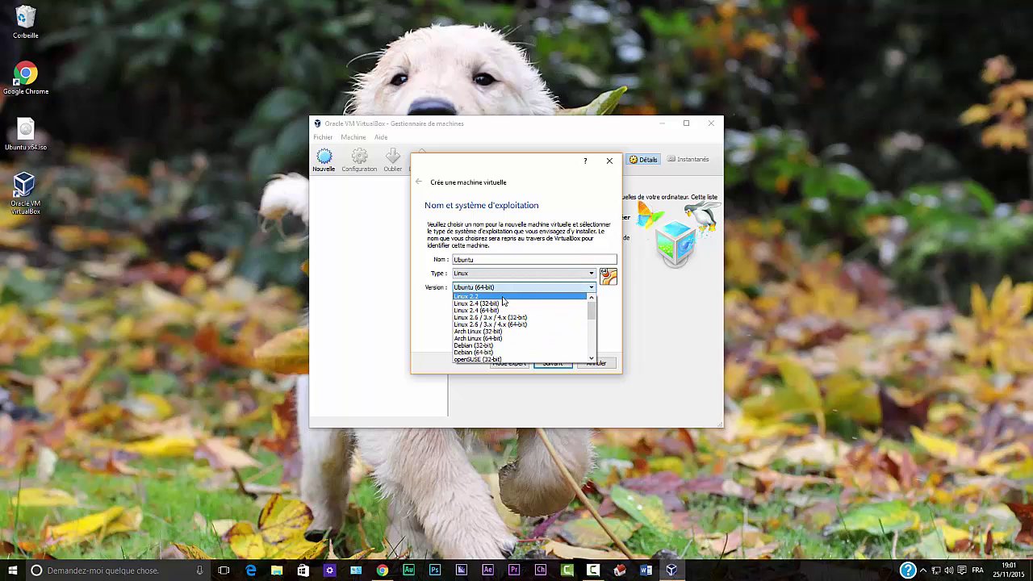
{"action": "scroll", "coordinate": [505, 300], "scroll_direction": "down", "scroll_amount": 6}
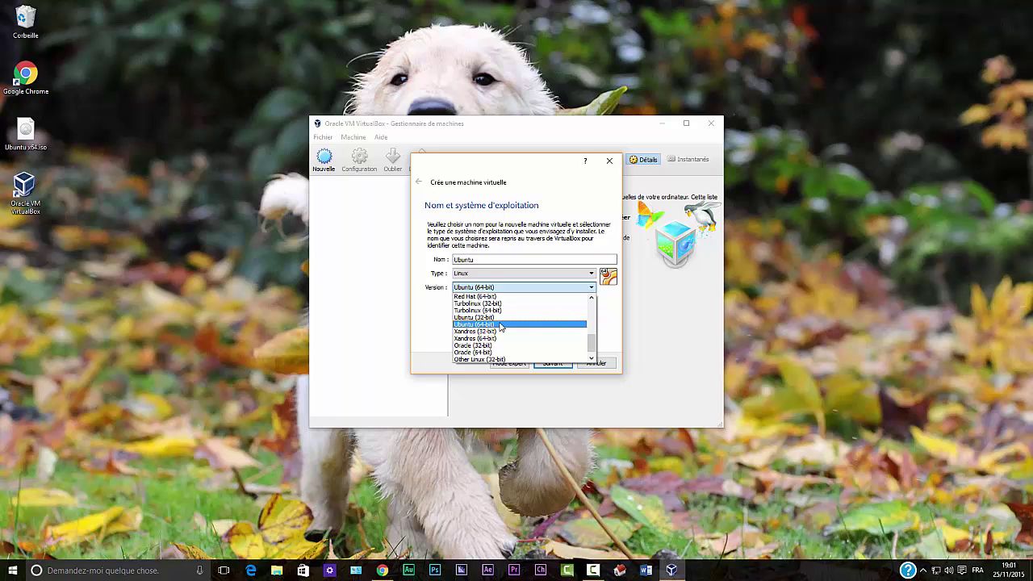
{"action": "left_click", "coordinate": [500, 325]}
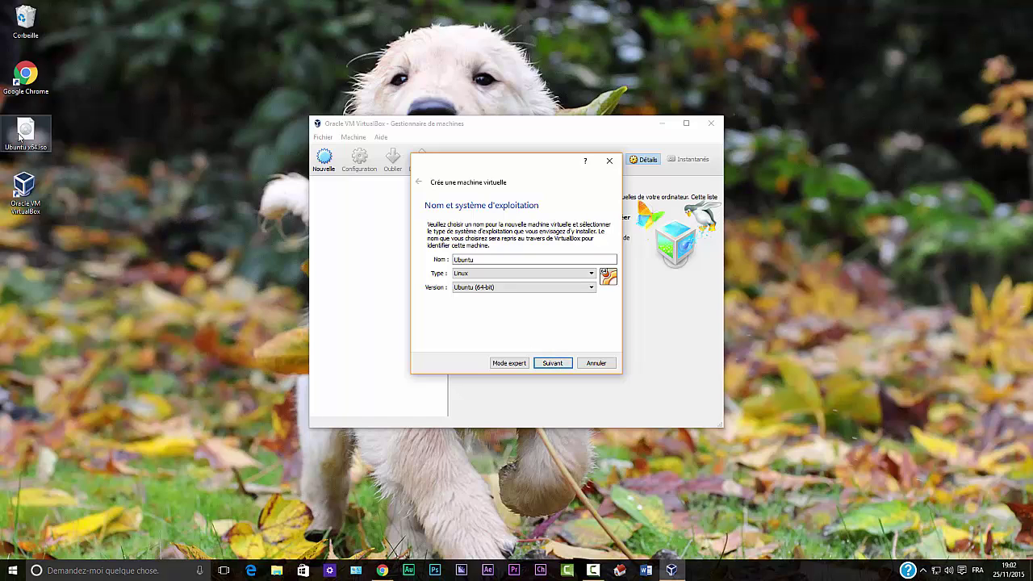
{"action": "mouse_move", "coordinate": [20, 137]}
{"action": "left_mouse_down"}
{"action": "mouse_move", "coordinate": [149, 173]}
{"action": "mouse_move", "coordinate": [174, 195]}
{"action": "mouse_move", "coordinate": [65, 135]}
{"action": "mouse_move", "coordinate": [24, 133]}
{"action": "left_mouse_up"}
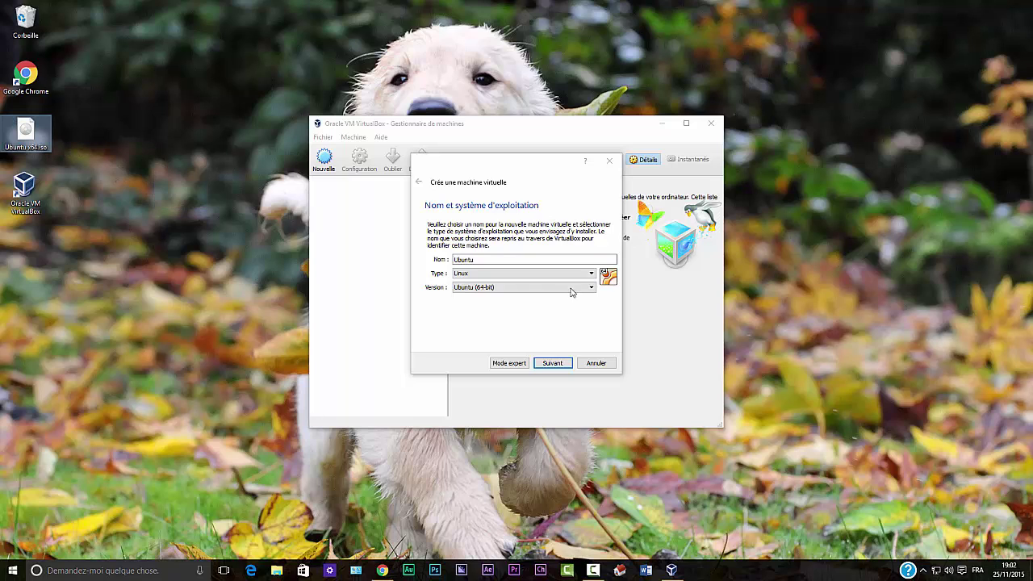
{"action": "left_click", "coordinate": [553, 365]}
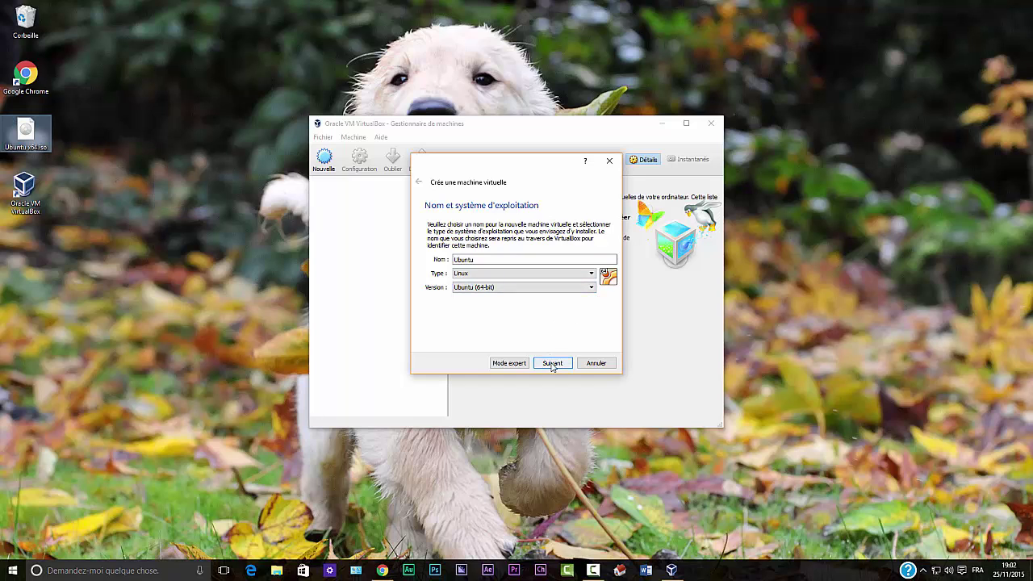
{"action": "left_click", "coordinate": [552, 363]}
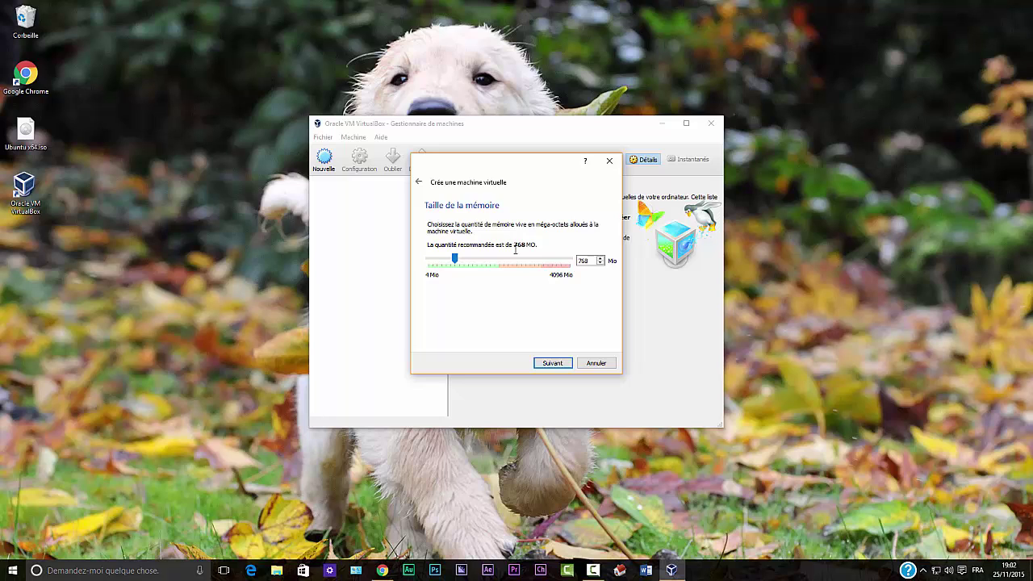
Accept 768 MB of memory and create a dynamically allocated 8 GB VDI virtual hard disk named Ubuntu
{"action": "left_click", "coordinate": [555, 363]}
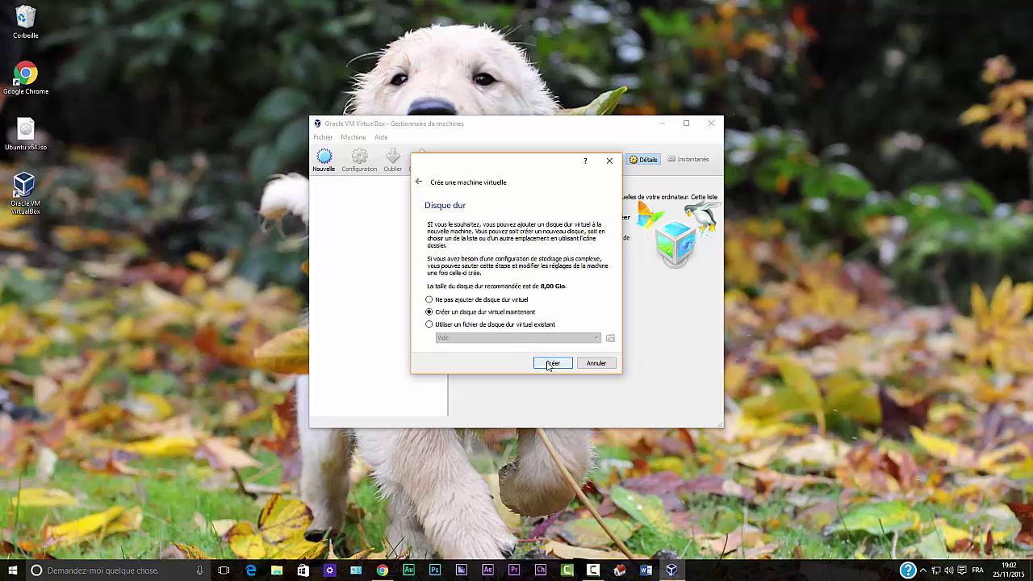
{"action": "left_click", "coordinate": [550, 364]}
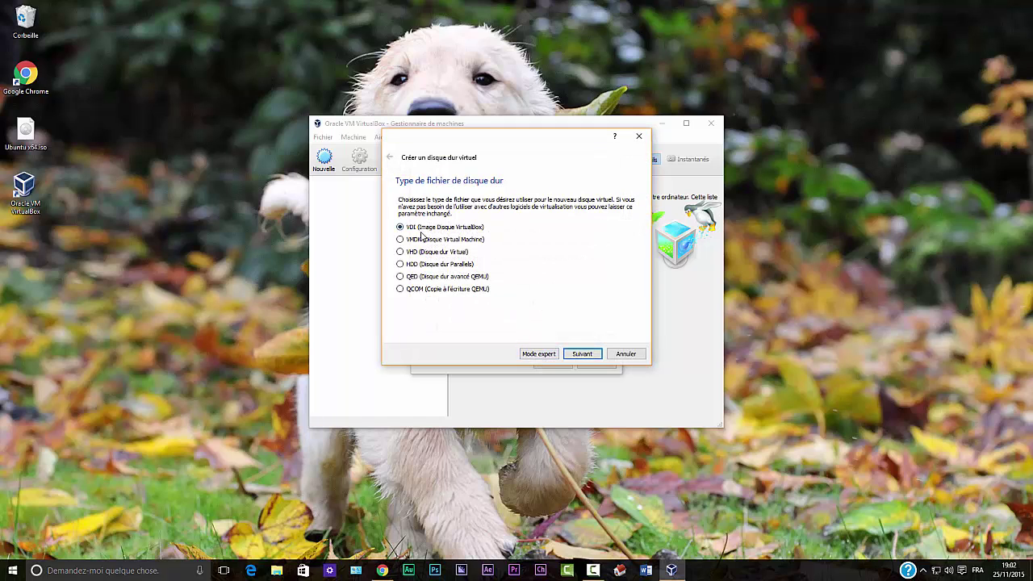
{"action": "left_click", "coordinate": [592, 355]}
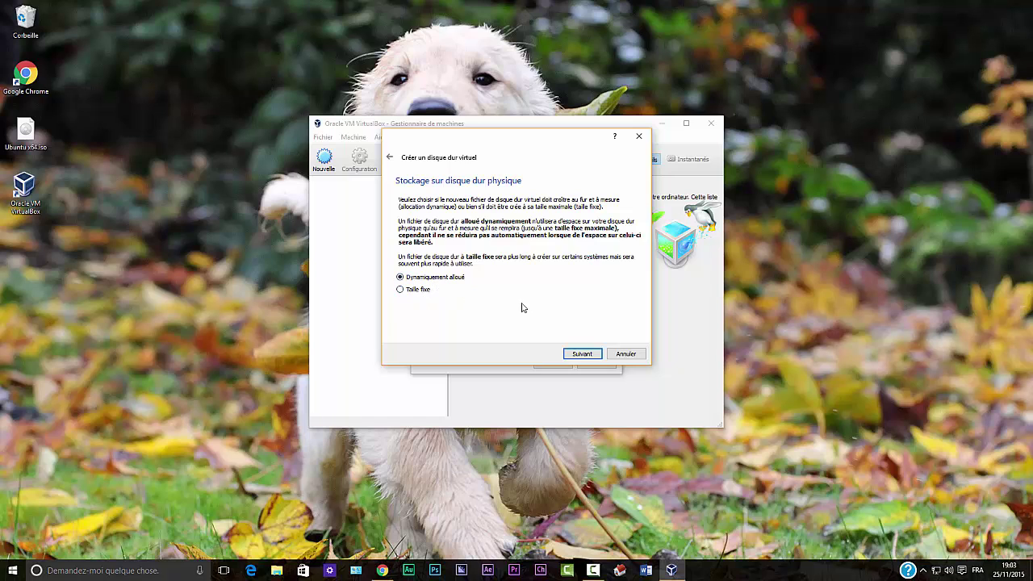
{"action": "left_click", "coordinate": [585, 354]}
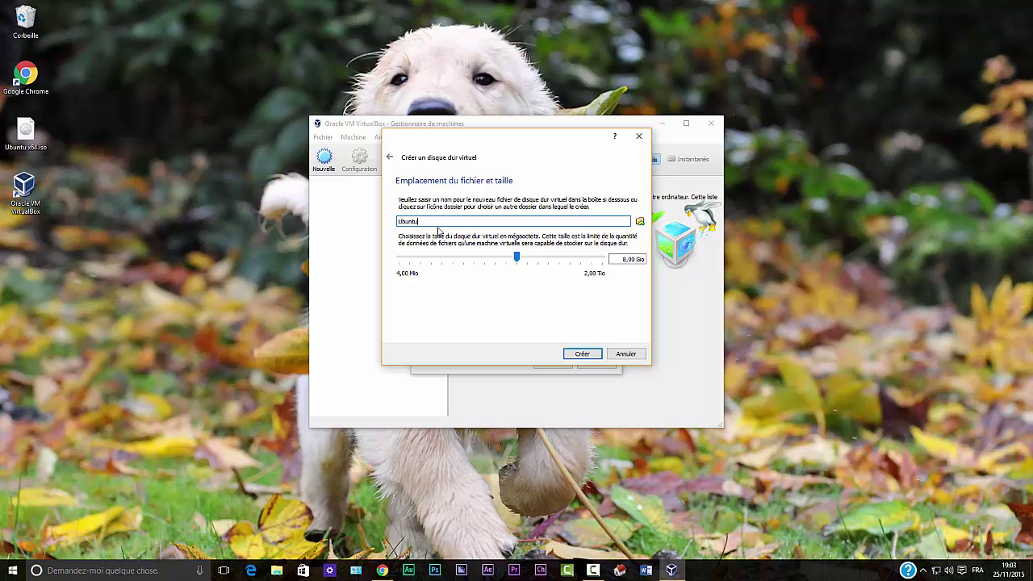
{"action": "left_click", "coordinate": [582, 355]}
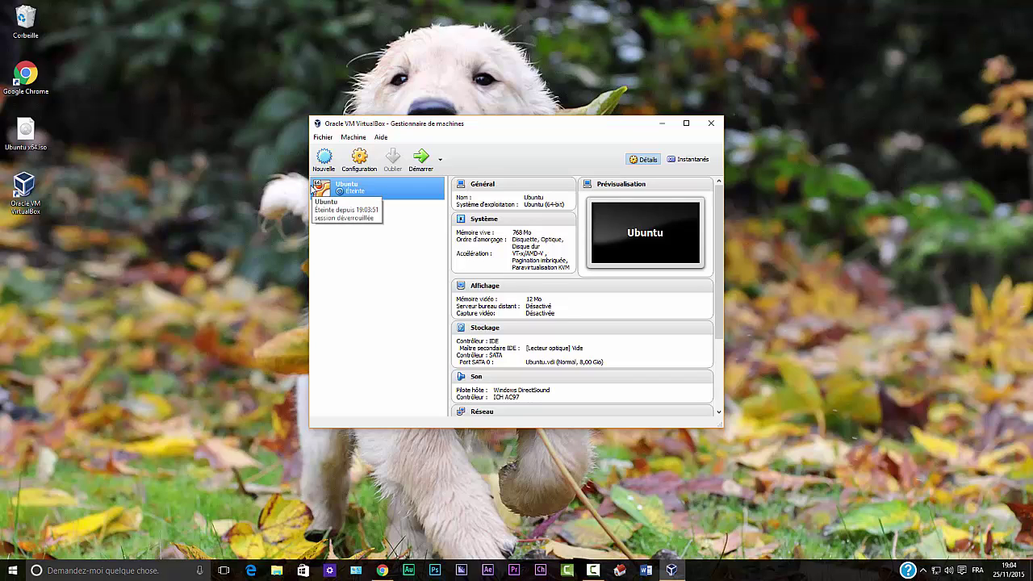
Check the operating system type and version in the Ubuntu machine's general settings
{"action": "left_click", "coordinate": [360, 161]}
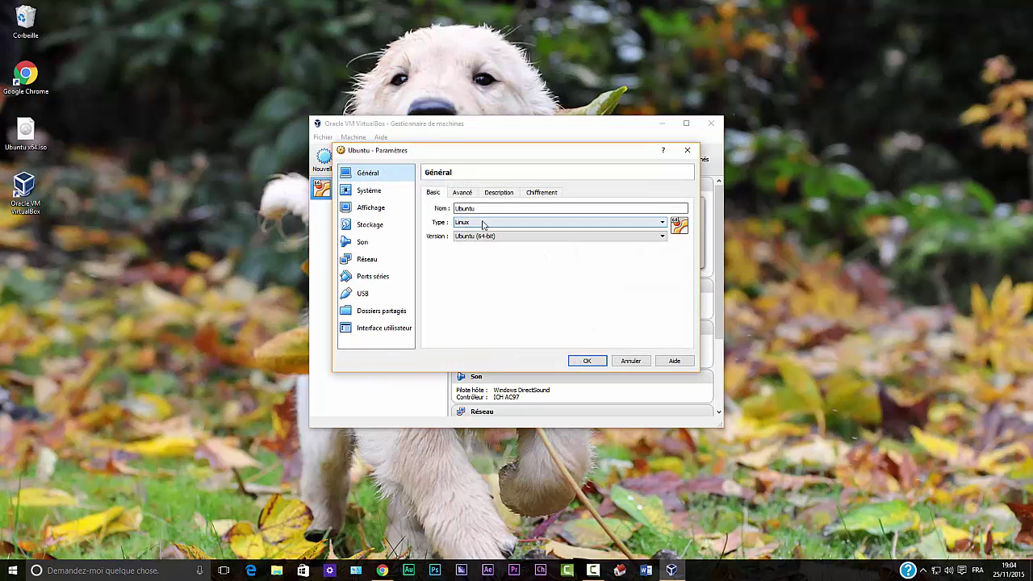
{"action": "left_click", "coordinate": [482, 225]}
{"action": "left_click", "coordinate": [482, 224]}
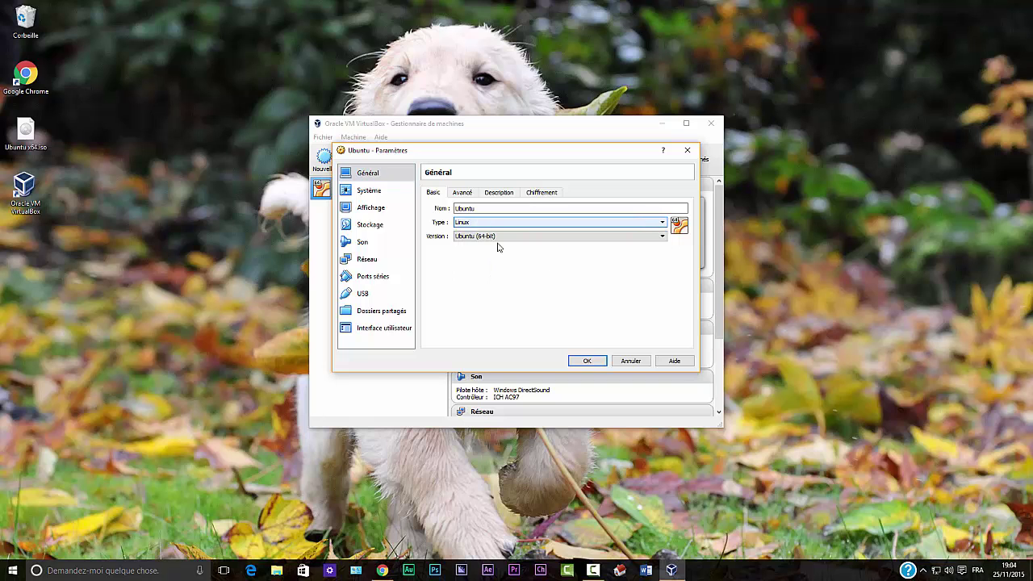
{"action": "left_click", "coordinate": [587, 361]}
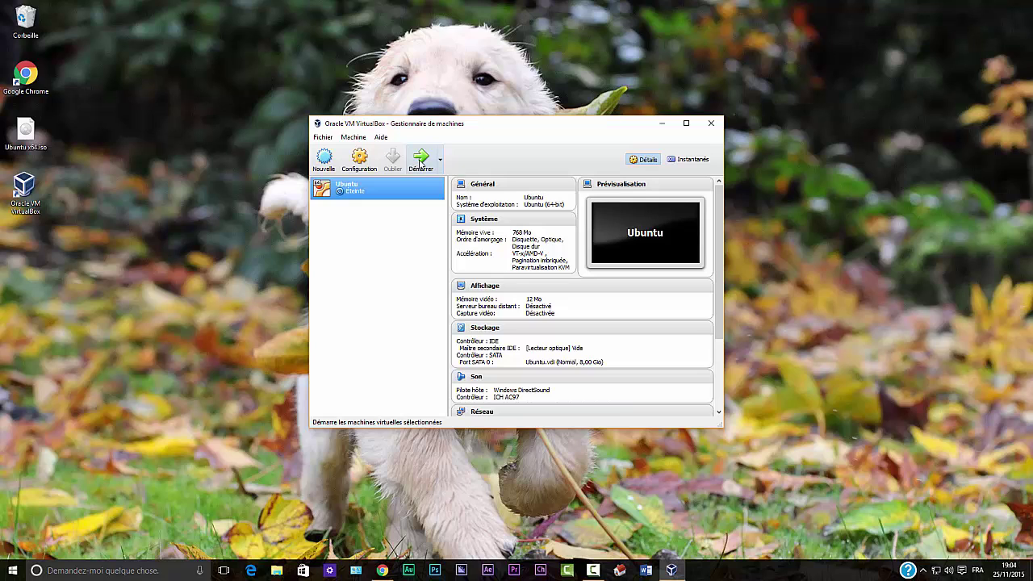
Start the Ubuntu virtual machine with host drive E: as the startup disk
{"action": "left_click", "coordinate": [428, 164]}
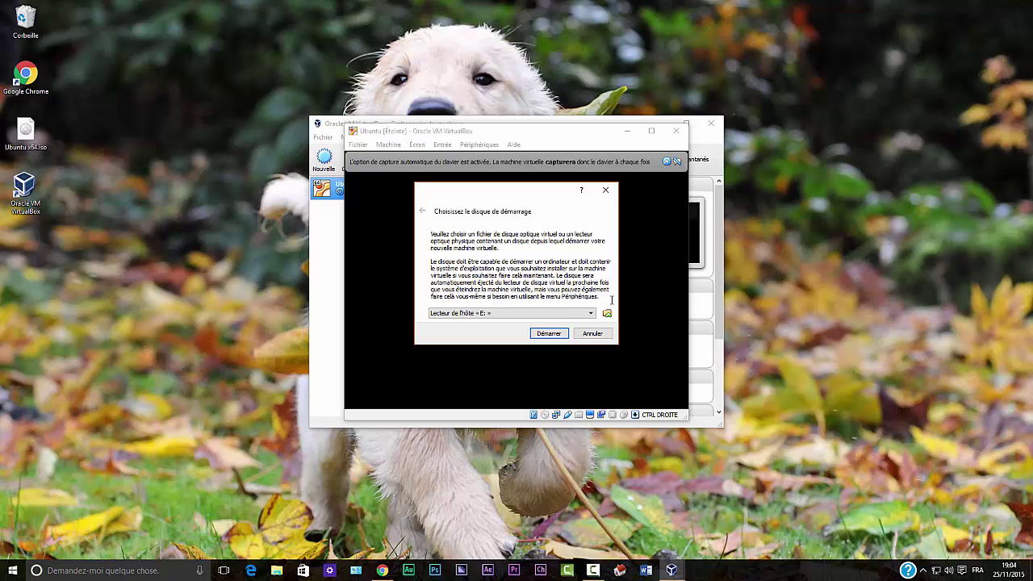
{"action": "left_click", "coordinate": [549, 333]}
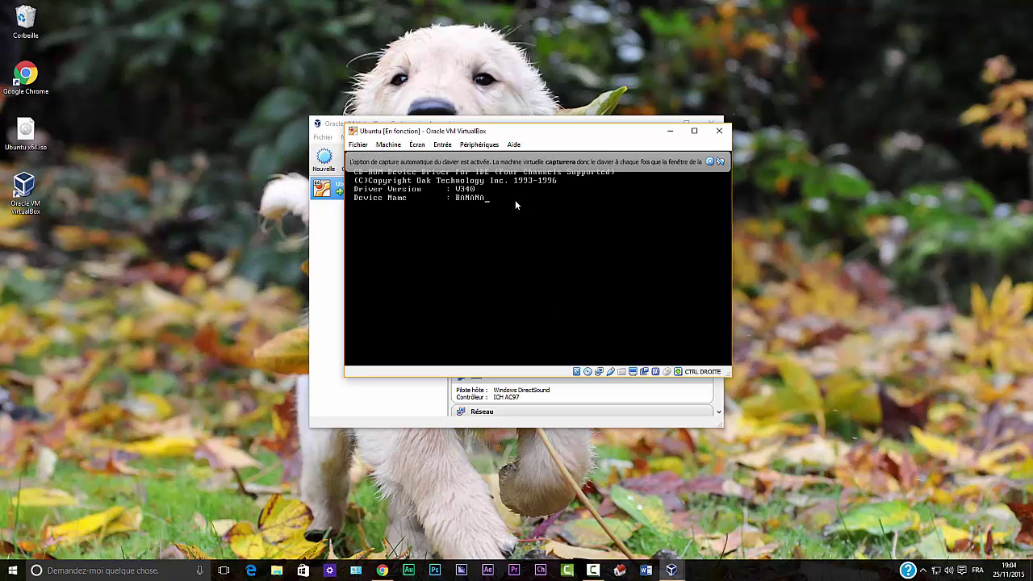
Eject the disk from the virtual optical drive and restart the running Ubuntu machine
{"action": "left_click", "coordinate": [474, 146]}
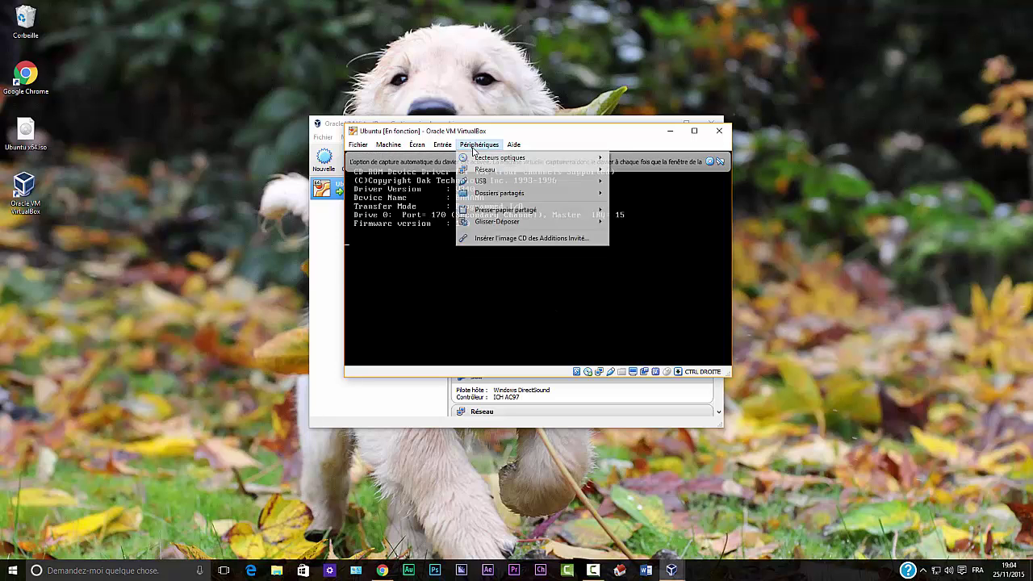
{"action": "mouse_move", "coordinate": [595, 175]}
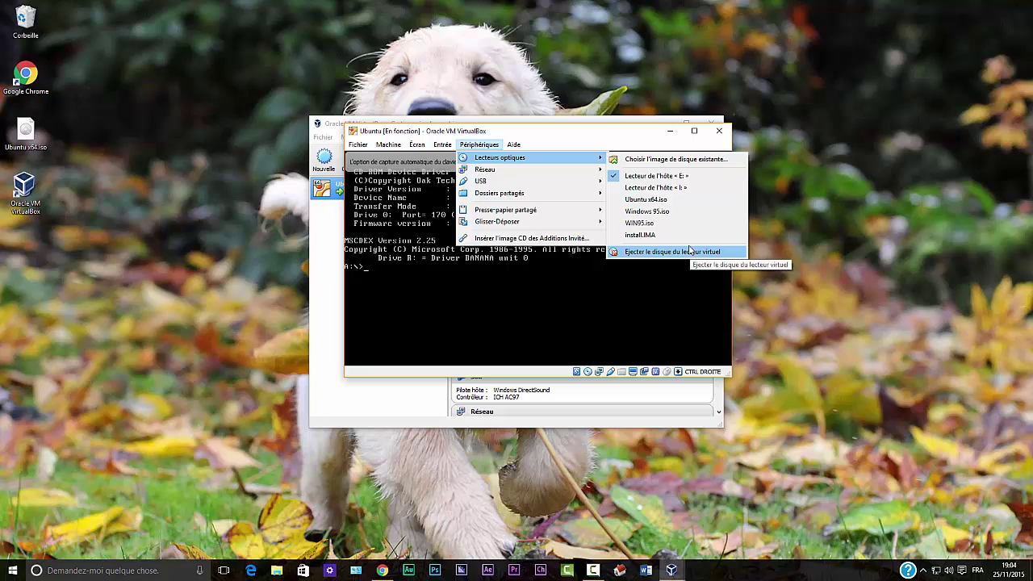
{"action": "left_click", "coordinate": [686, 251]}
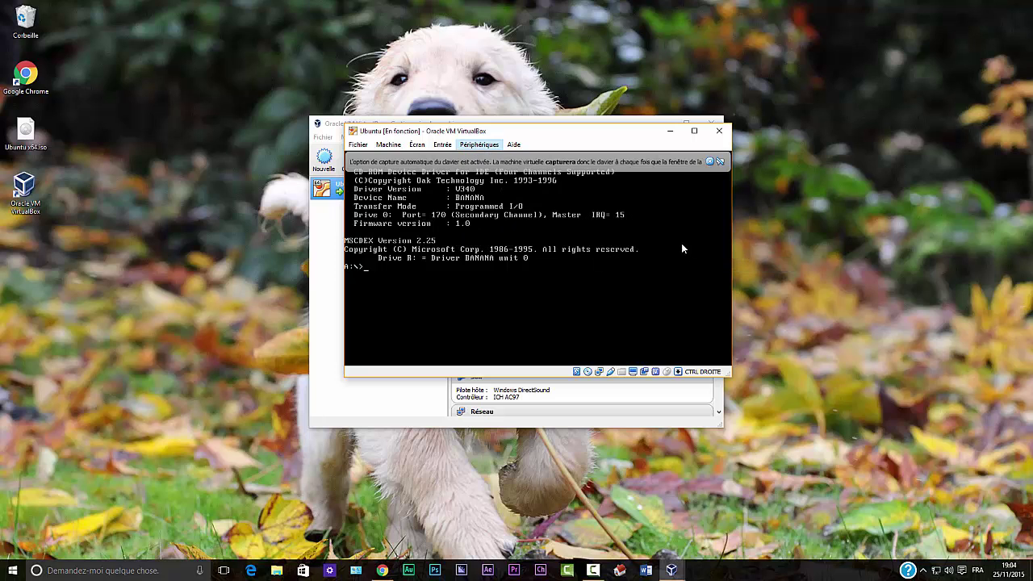
{"action": "left_click", "coordinate": [494, 145]}
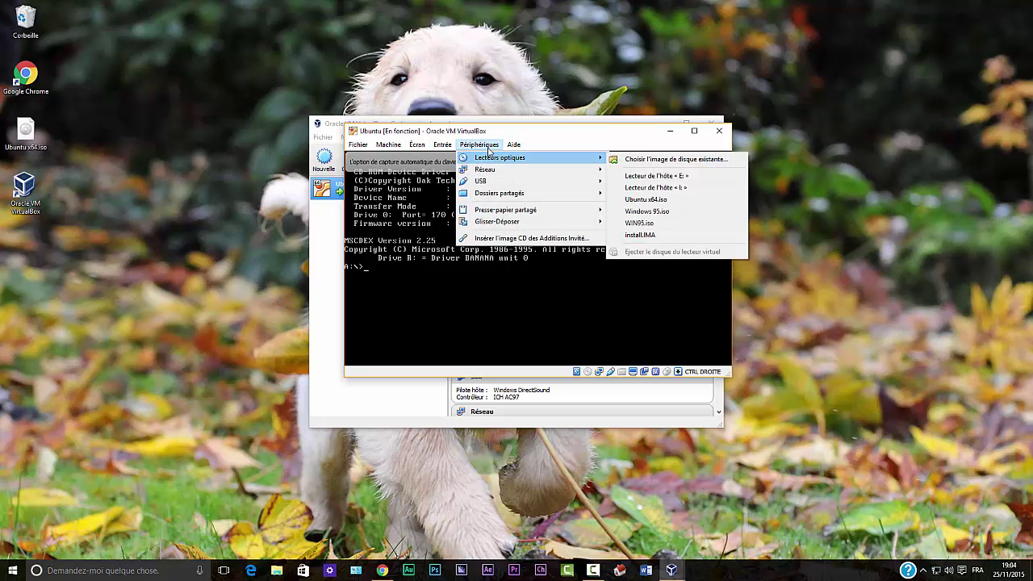
{"action": "left_click", "coordinate": [487, 150]}
{"action": "left_click", "coordinate": [388, 144]}
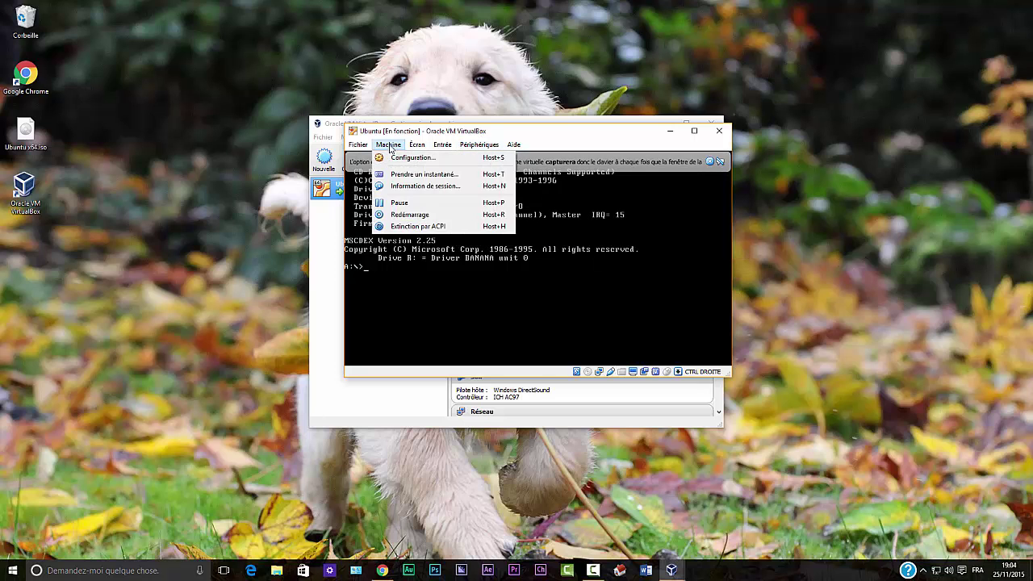
{"action": "left_click", "coordinate": [452, 215]}
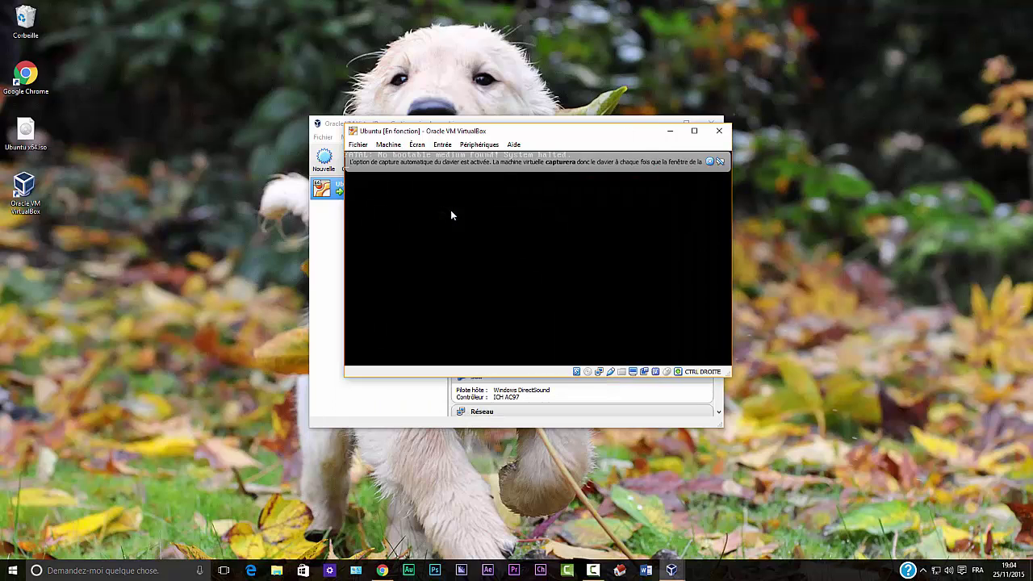
Dismiss the keyboard auto-capture notice and view the virtual machine window maximized before restoring its size
{"action": "left_click", "coordinate": [708, 162]}
{"action": "left_click", "coordinate": [693, 131]}
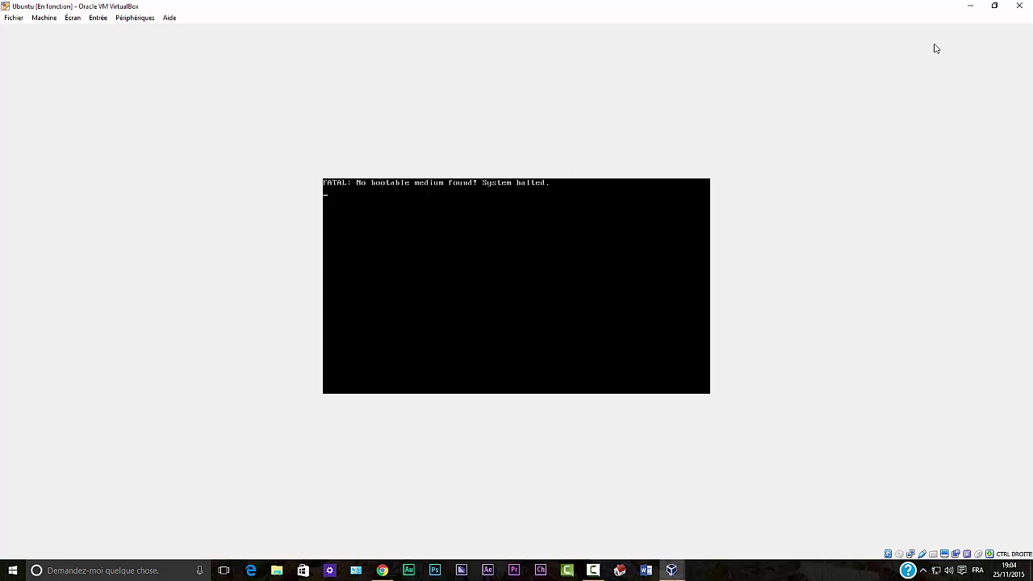
{"action": "left_click", "coordinate": [994, 6]}
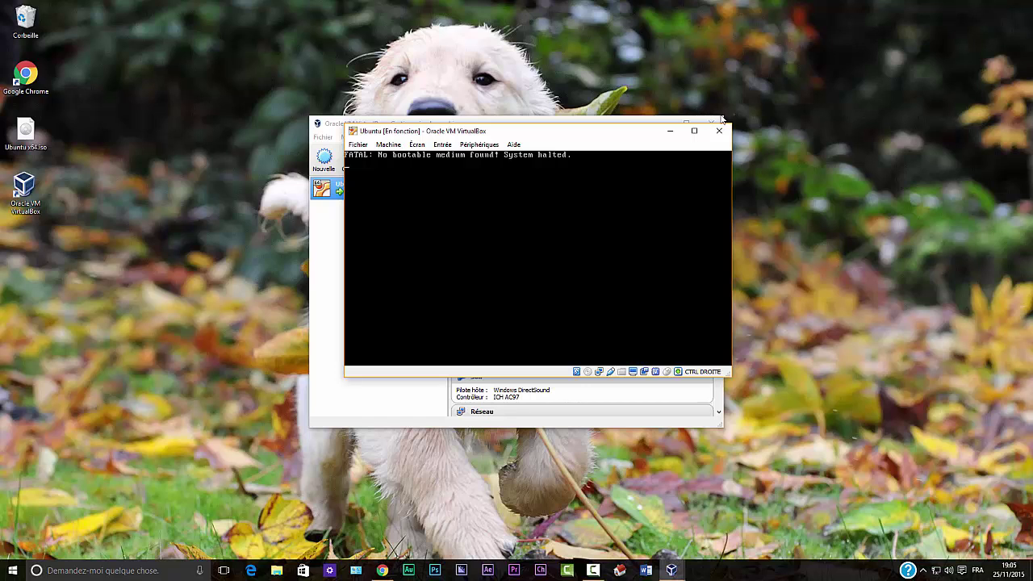
Load the Ubuntu x64.iso disk image into the machine's virtual optical drive and restart the machine
{"action": "left_click", "coordinate": [482, 144]}
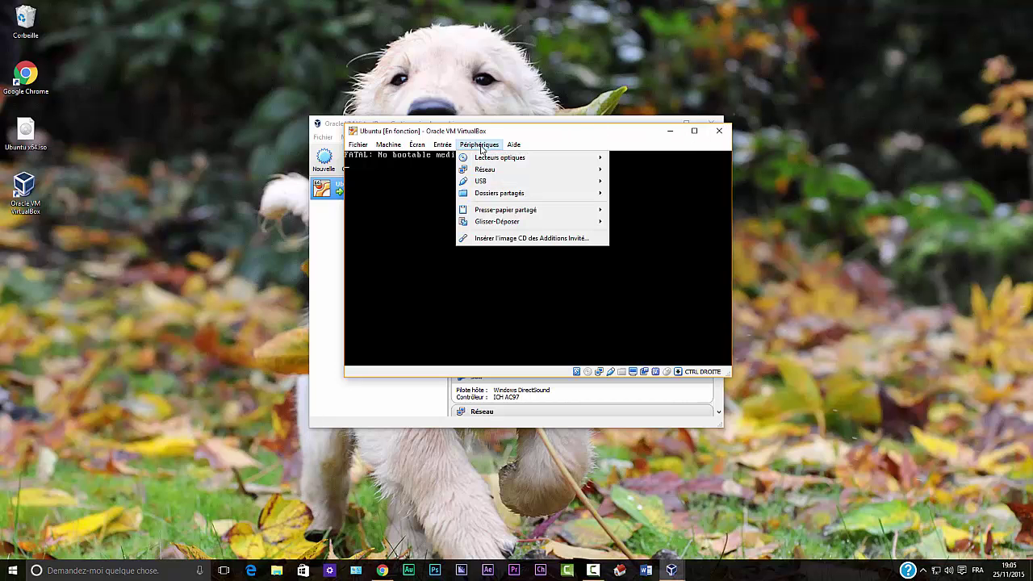
{"action": "mouse_move", "coordinate": [547, 162]}
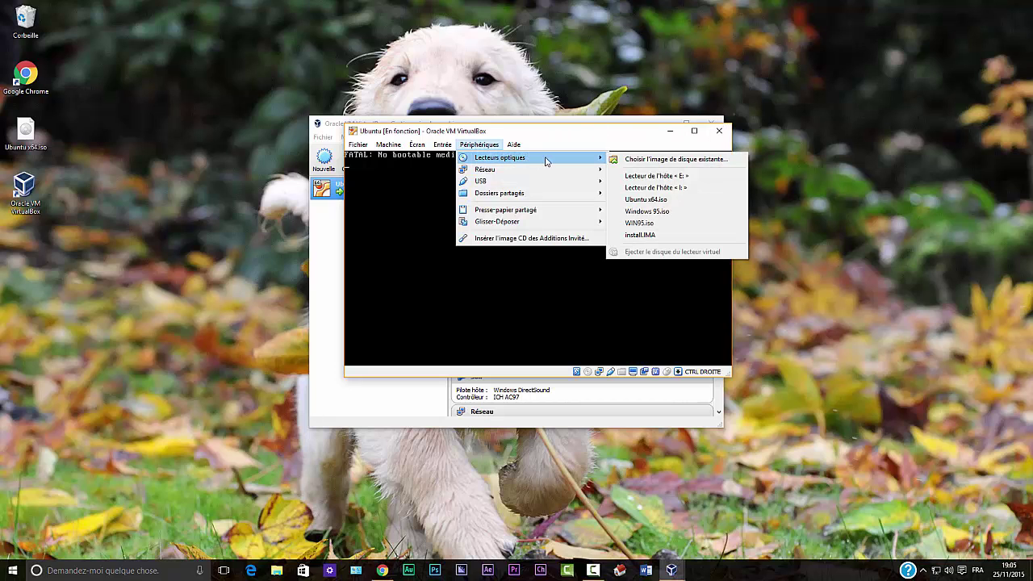
{"action": "left_click", "coordinate": [637, 159]}
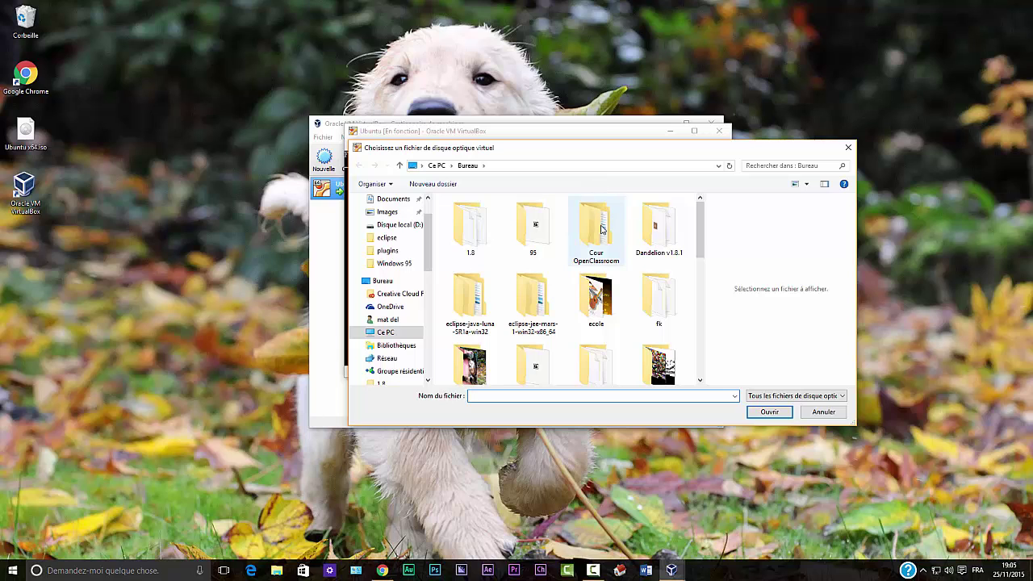
{"action": "scroll", "coordinate": [606, 267], "scroll_direction": "down", "scroll_amount": 5}
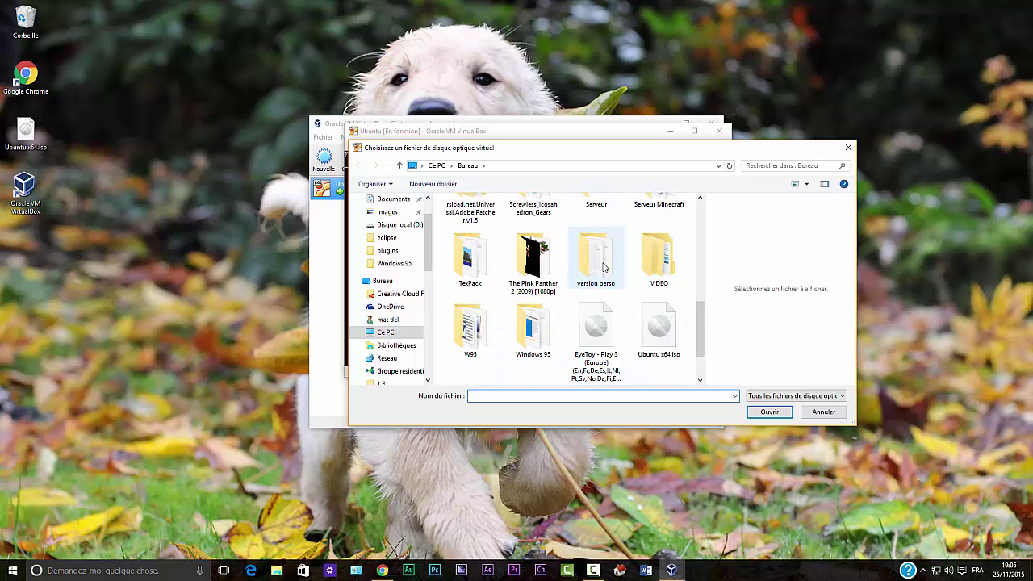
{"action": "left_click", "coordinate": [665, 330]}
{"action": "left_click", "coordinate": [768, 412]}
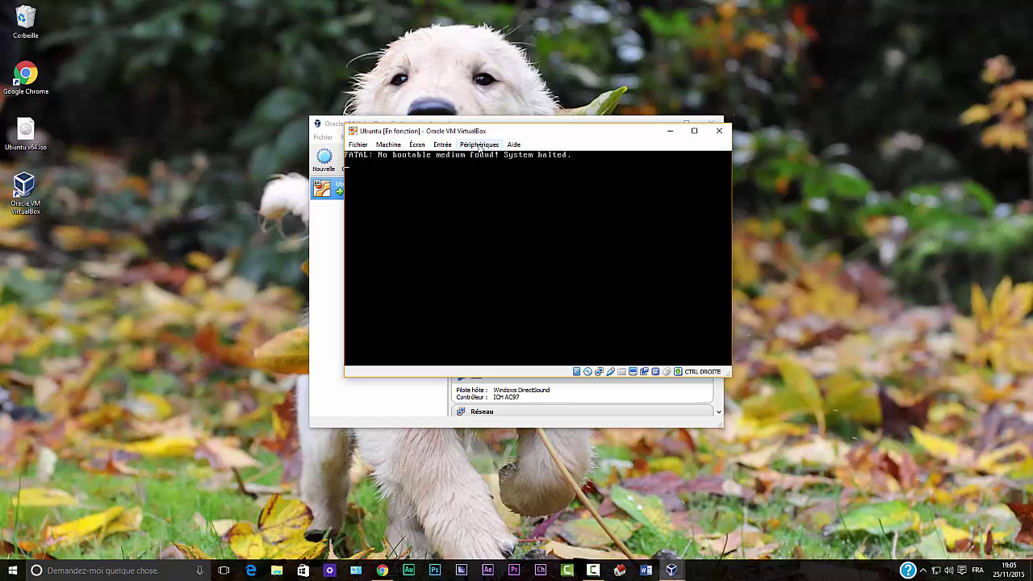
{"action": "left_click", "coordinate": [387, 146]}
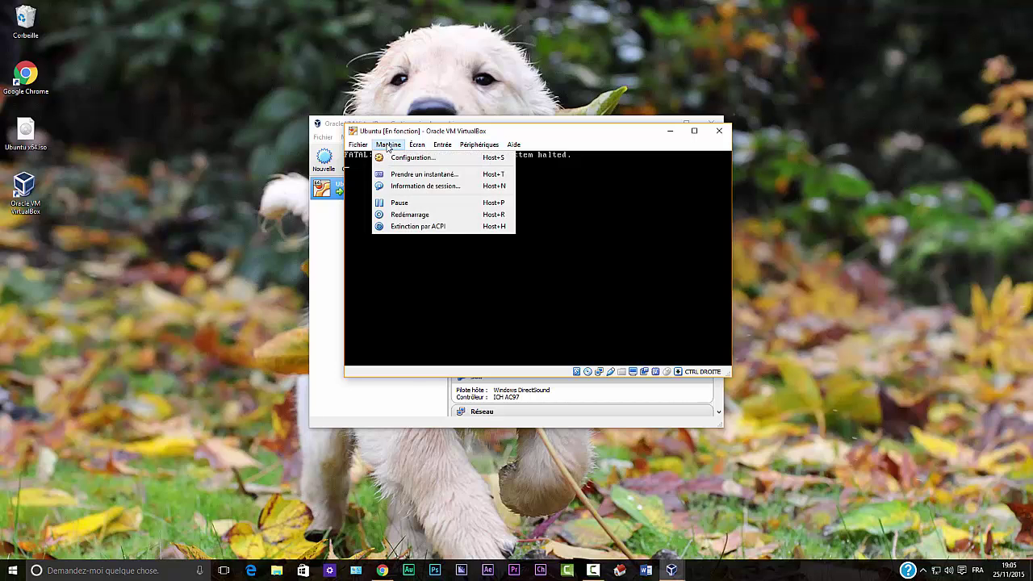
{"action": "left_click", "coordinate": [393, 214]}
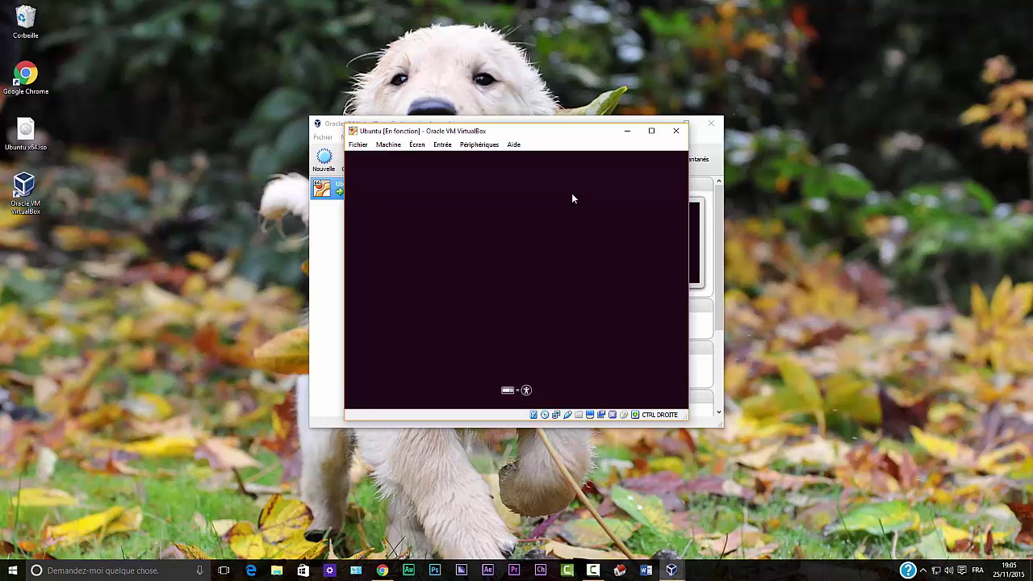
Maximize the Ubuntu machine's window and switch it to full-screen mode
{"action": "left_click", "coordinate": [651, 131]}
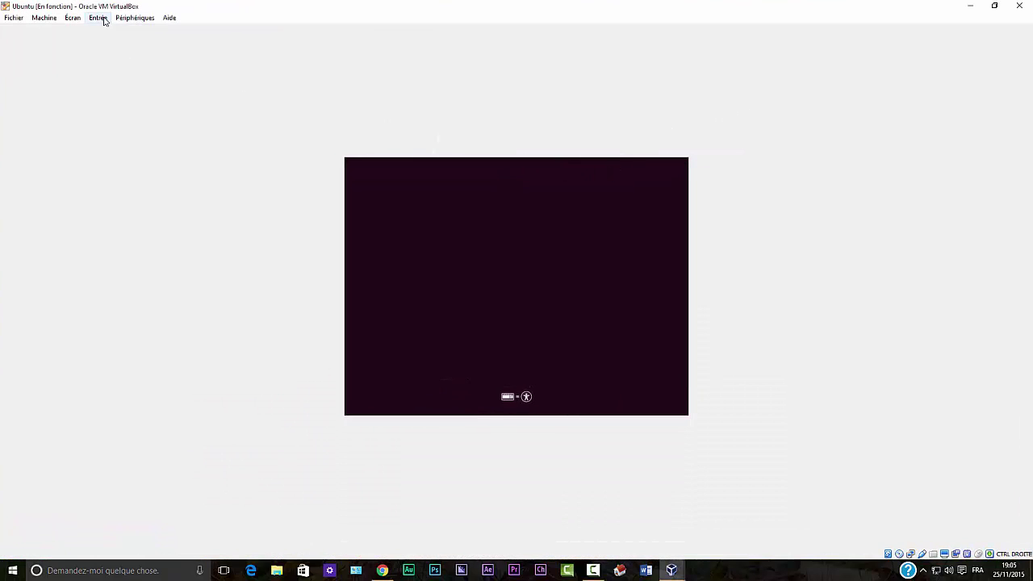
{"action": "left_click", "coordinate": [78, 20]}
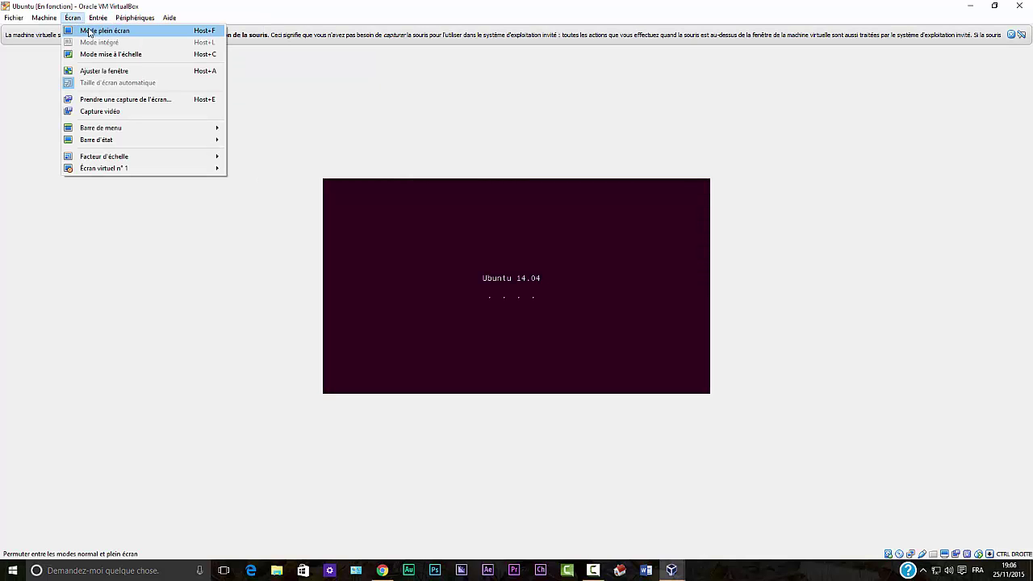
{"action": "left_click", "coordinate": [89, 31]}
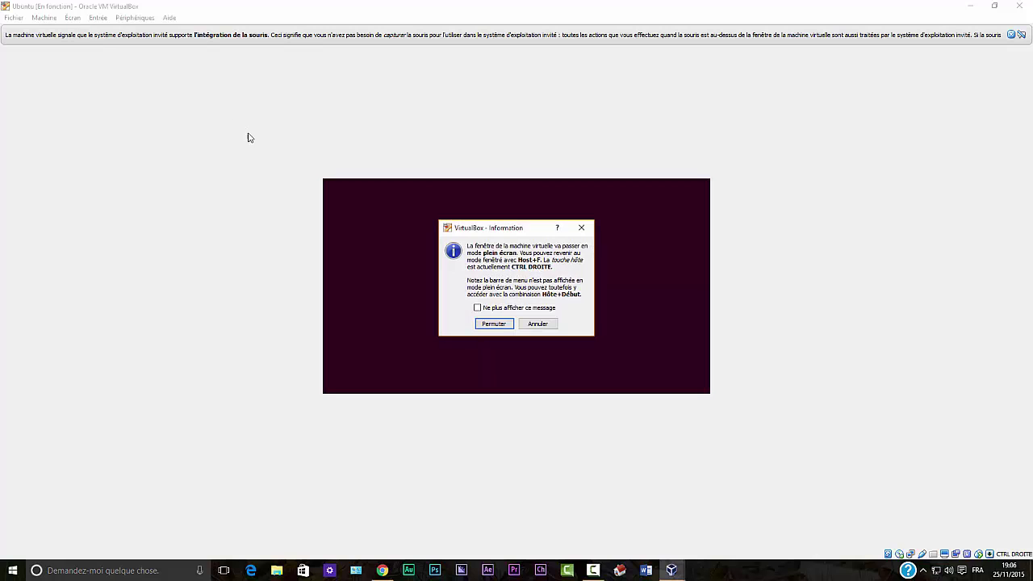
{"action": "left_click", "coordinate": [494, 323]}
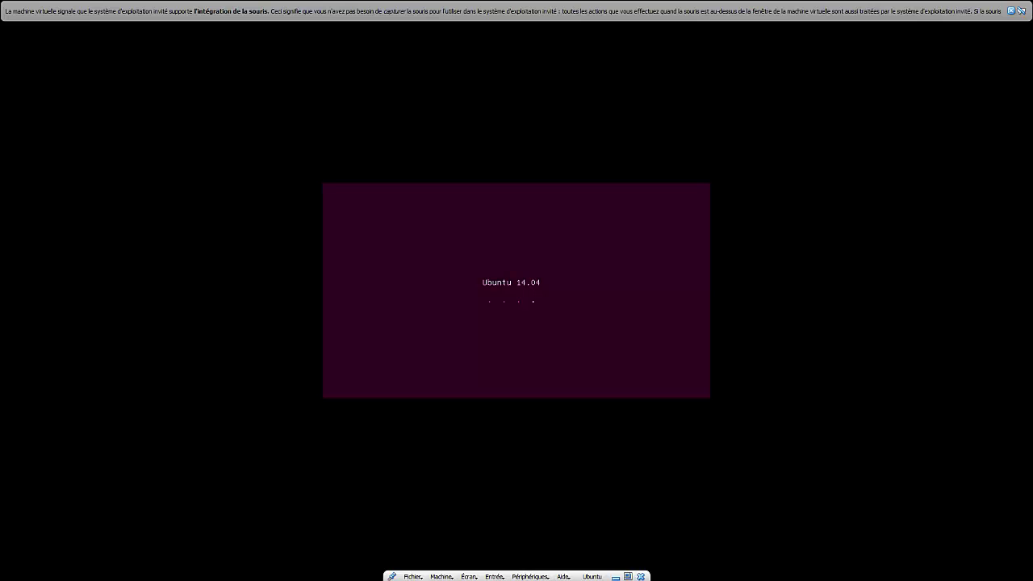
Switch the Ubuntu machine's display to scaled mode and maximize its window
{"action": "mouse_move", "coordinate": [549, 575]}
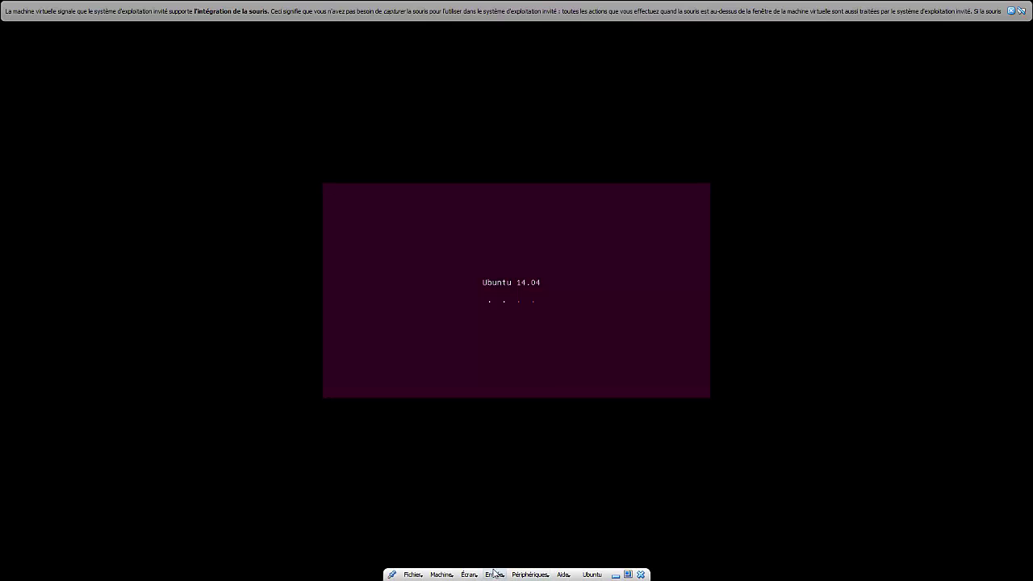
{"action": "left_click", "coordinate": [473, 574]}
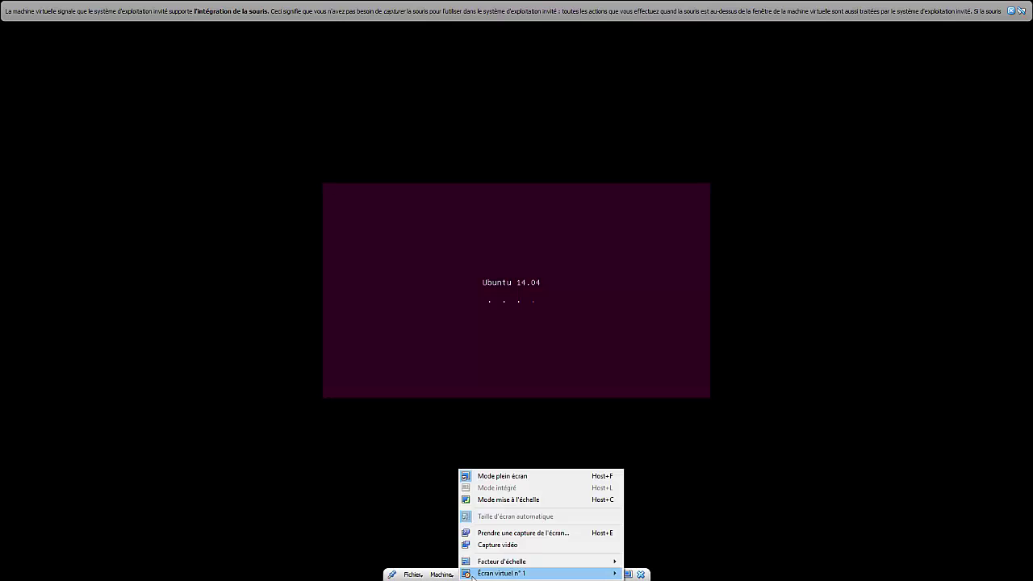
{"action": "left_click", "coordinate": [502, 501]}
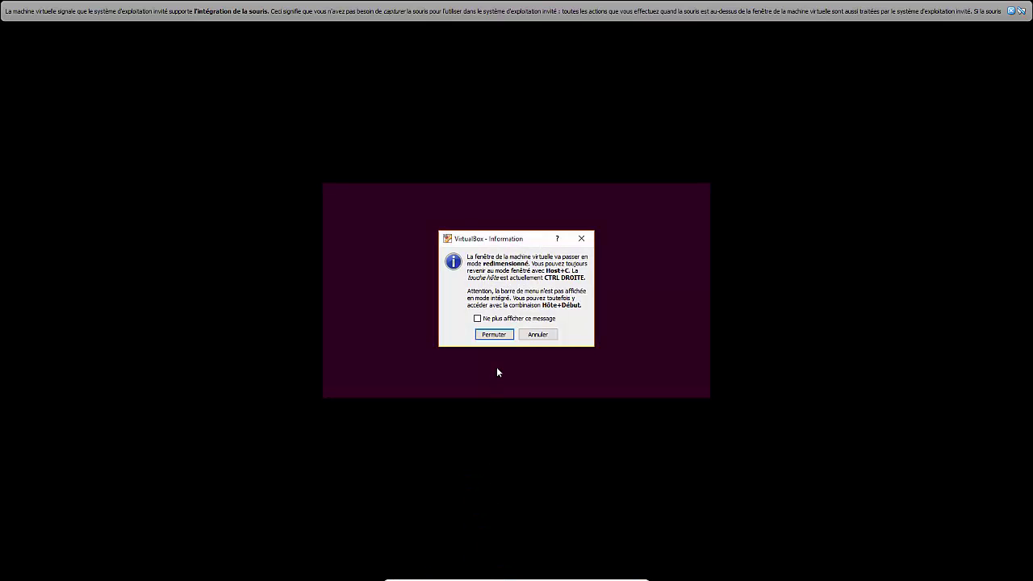
{"action": "left_click", "coordinate": [494, 334]}
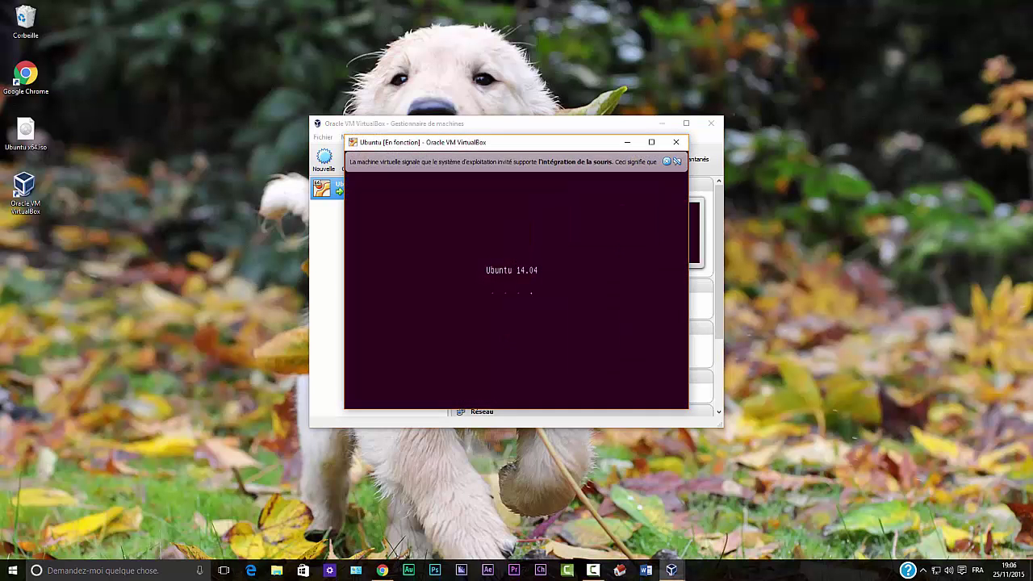
{"action": "left_click", "coordinate": [651, 142]}
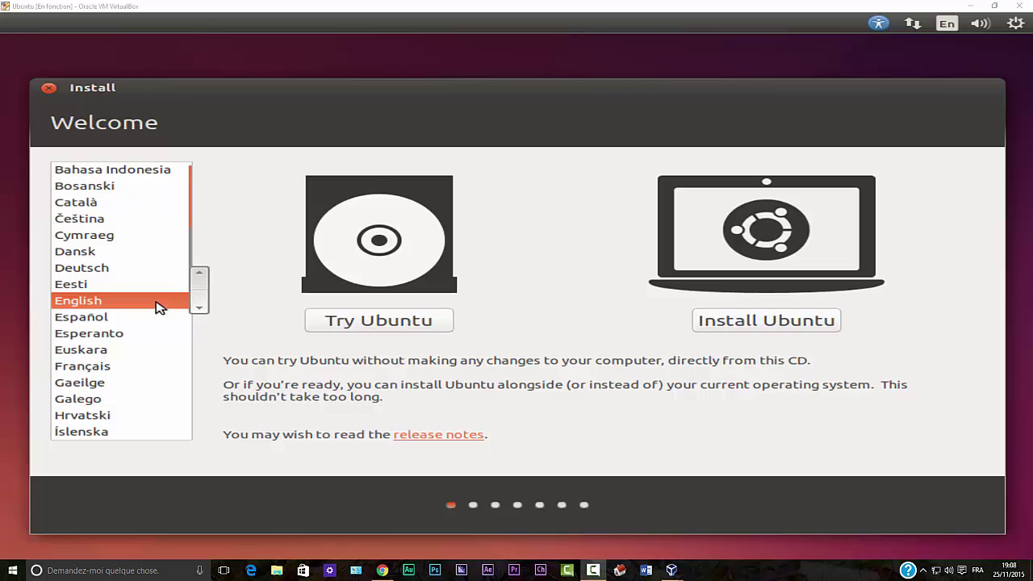
Set the installer language to Français and check the available keyboard input sources
{"action": "left_click", "coordinate": [105, 370]}
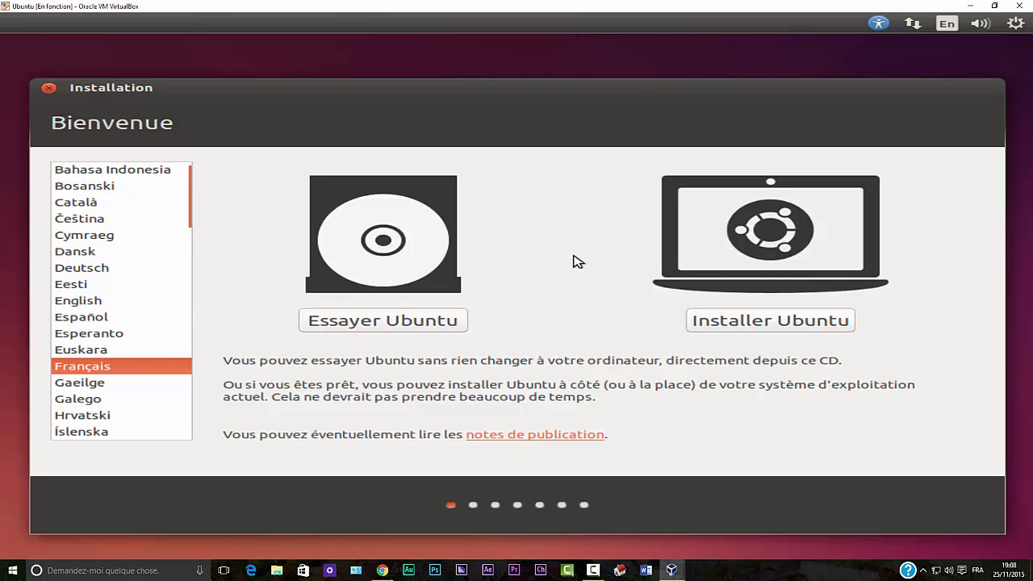
{"action": "left_click", "coordinate": [949, 24]}
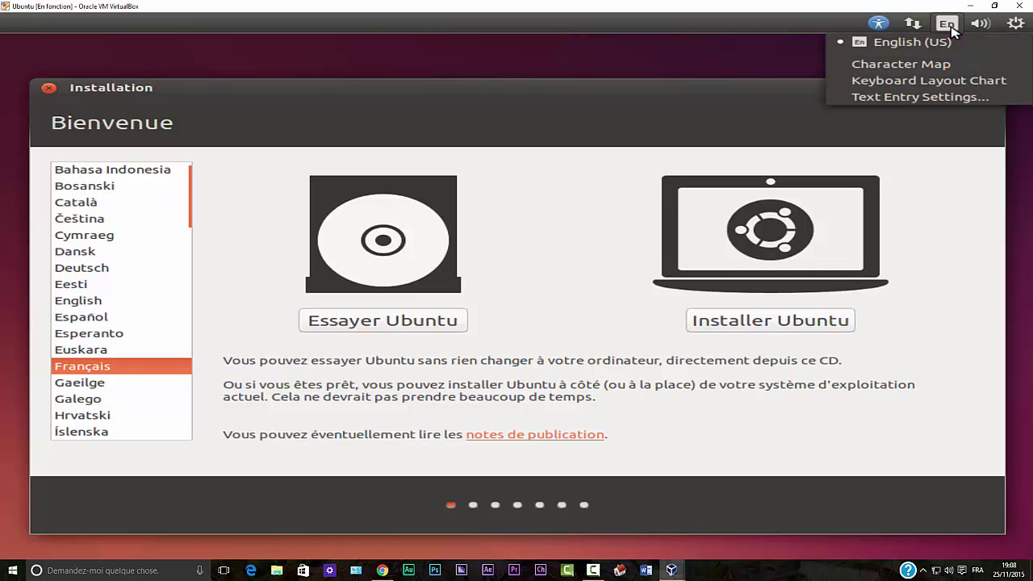
{"action": "left_click", "coordinate": [949, 26]}
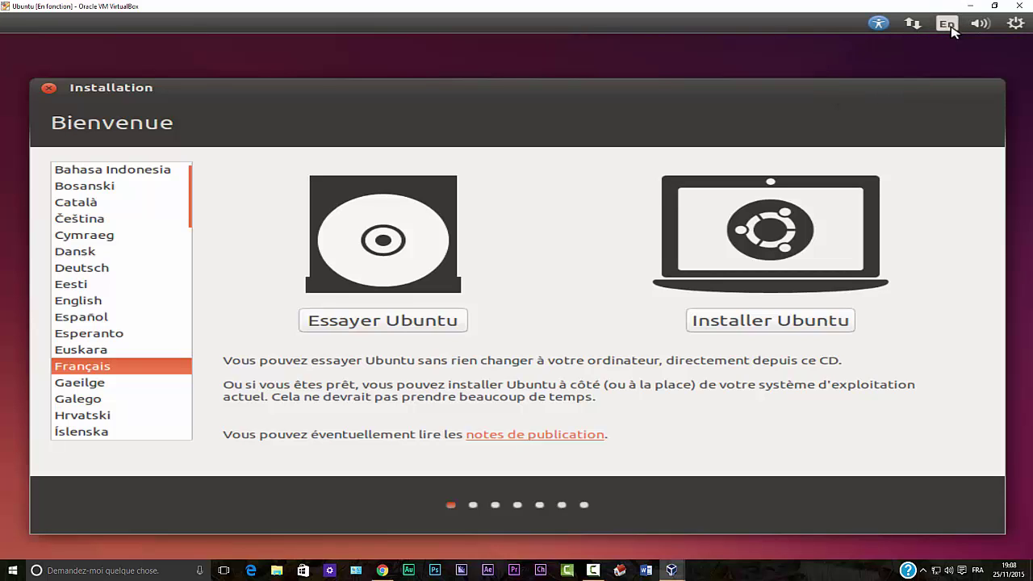
{"action": "left_click", "coordinate": [950, 27]}
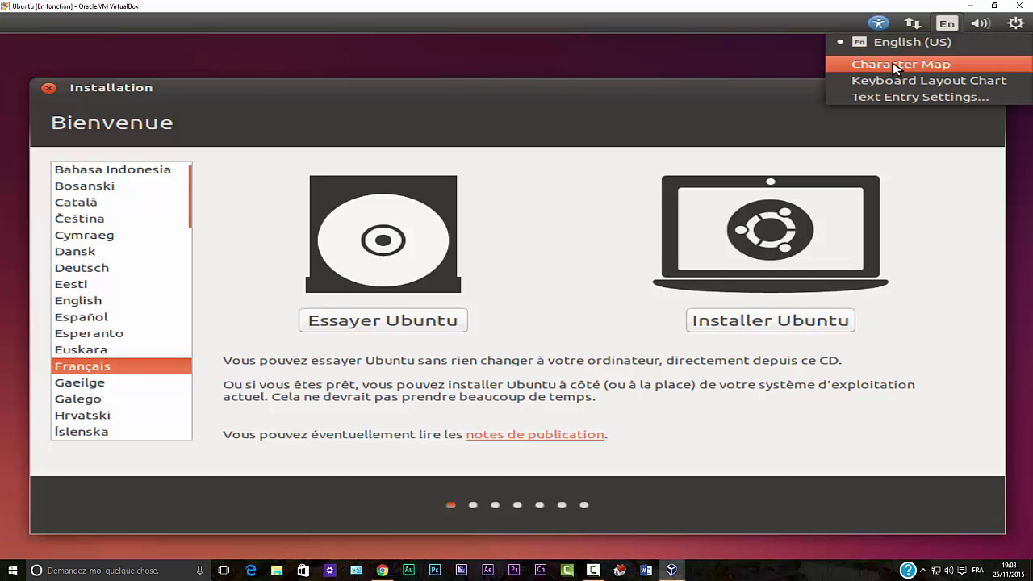
{"action": "left_click", "coordinate": [767, 102]}
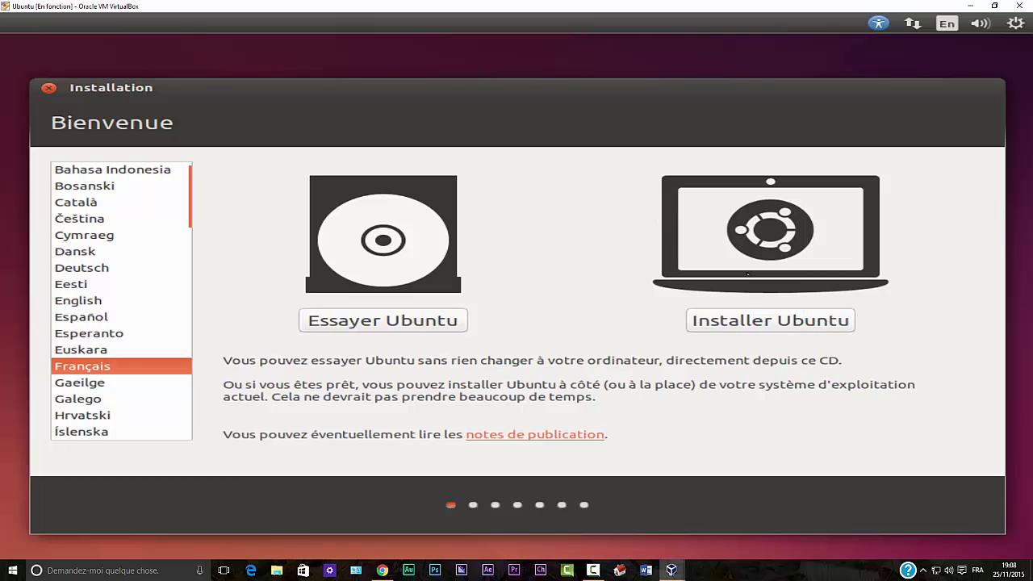
Start the Ubuntu installation with update downloads and third-party software enabled, and continue to the installation type
{"action": "left_click", "coordinate": [757, 331]}
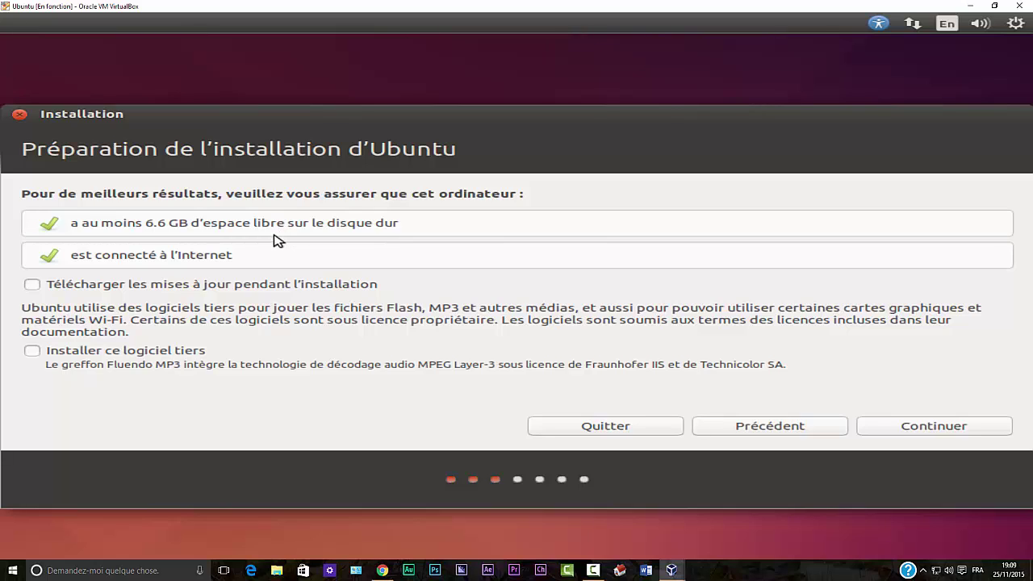
{"action": "left_click", "coordinate": [266, 292]}
{"action": "left_click", "coordinate": [180, 358]}
{"action": "left_click", "coordinate": [888, 428]}
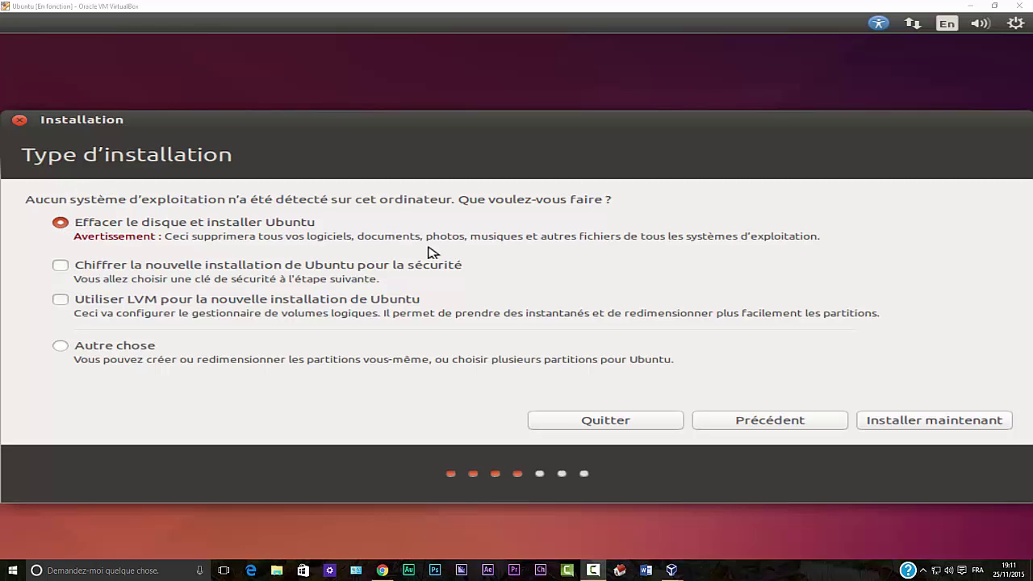
Install Ubuntu by erasing the disk and applying the partition changes, and accept Paris as the location
{"action": "left_click", "coordinate": [896, 421]}
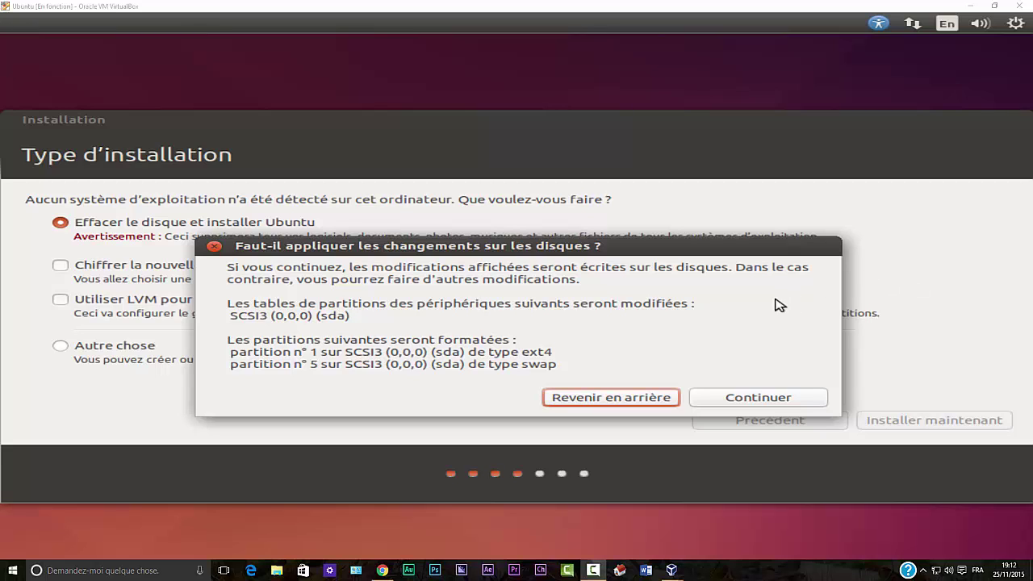
{"action": "left_click", "coordinate": [749, 399]}
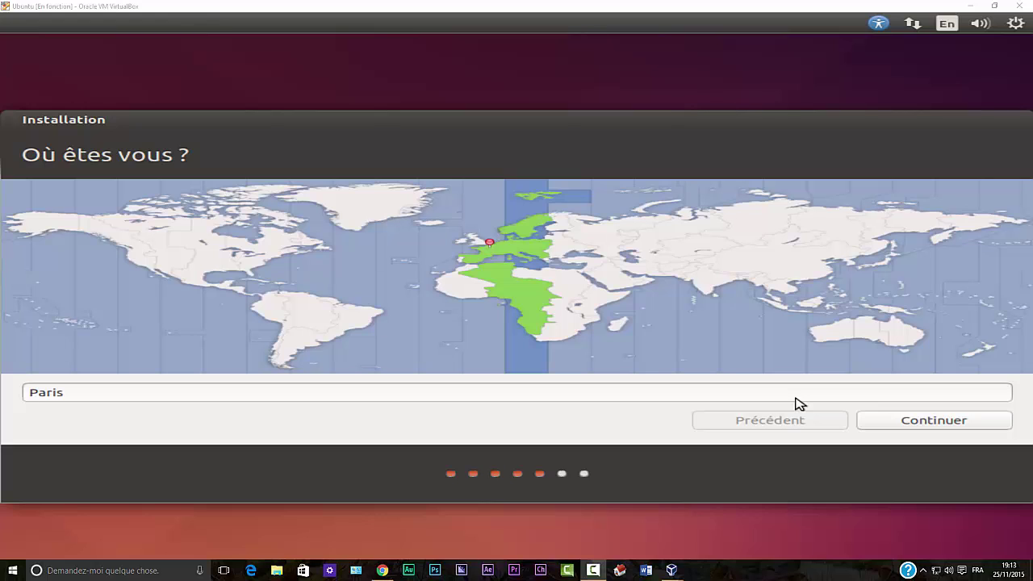
{"action": "left_click", "coordinate": [893, 419]}
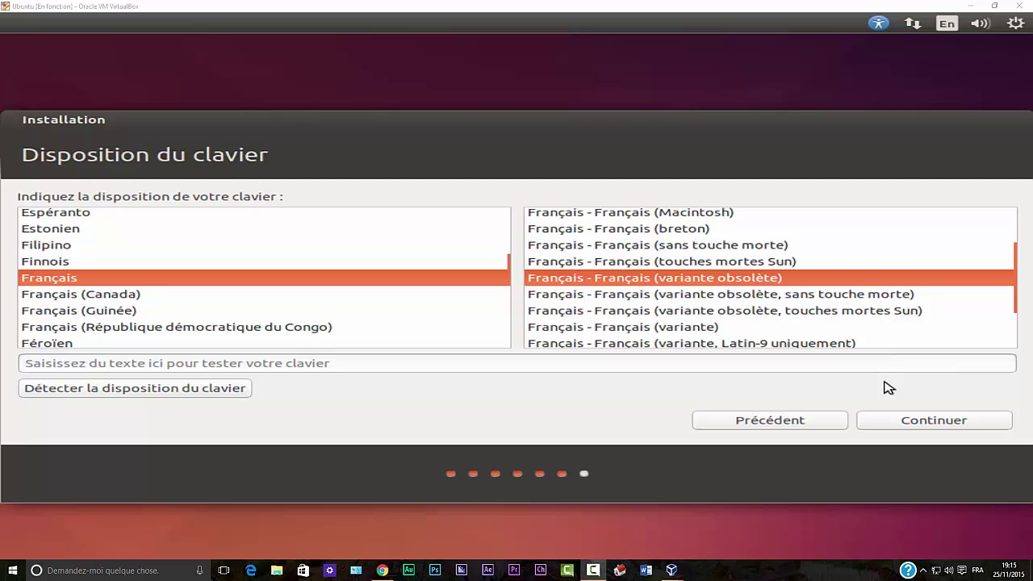
Try random characters in the keyboard layout test field and clear them
{"action": "left_click", "coordinate": [819, 362]}
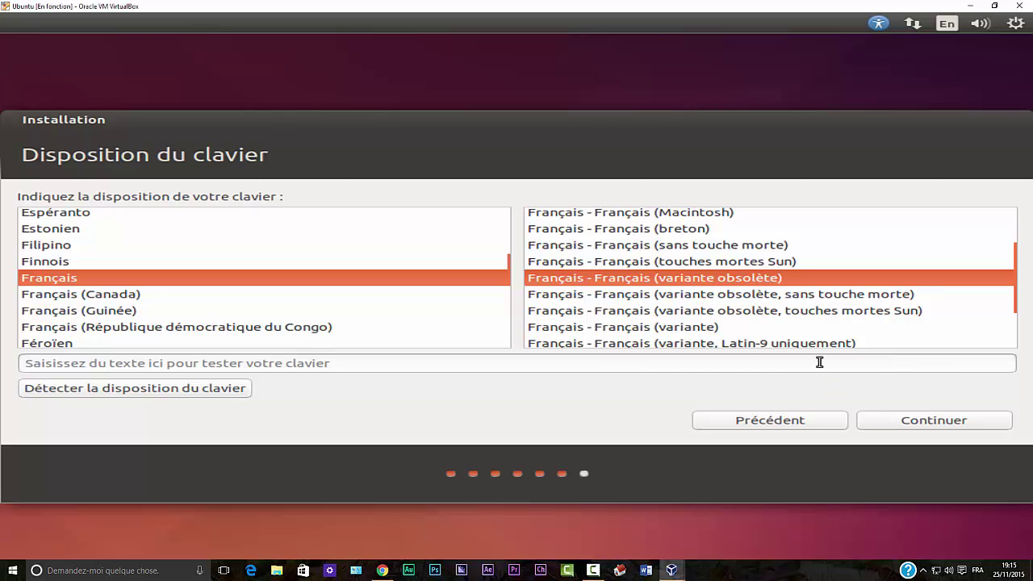
{"action": "left_click", "coordinate": [819, 362]}
{"action": "type", "text": "-iy-jy-iu-ui-èuj"}
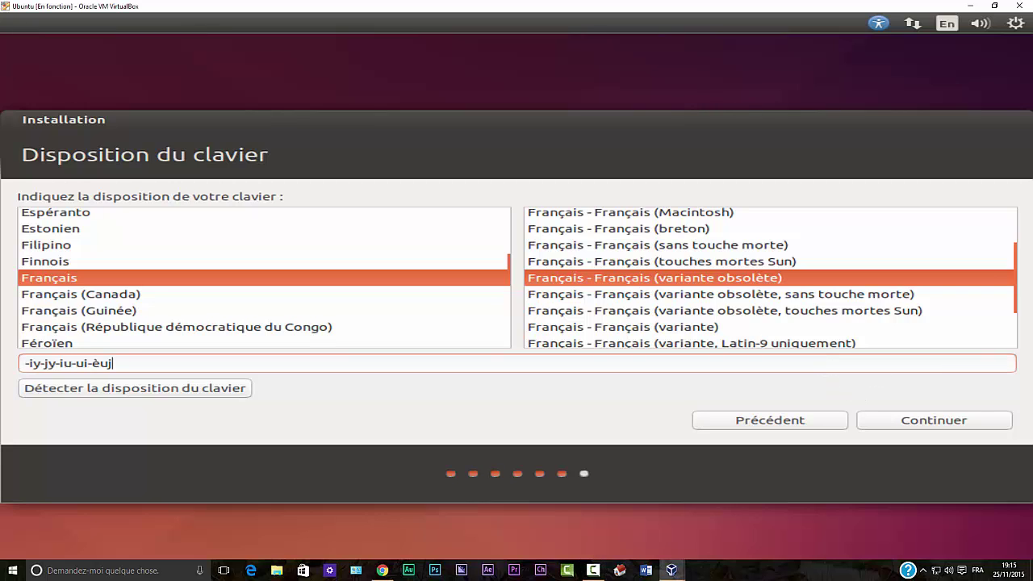
{"action": "key", "text": "BackSpace"}
{"action": "key", "text": "BackSpace"}
{"action": "key", "text": "BackSpace"}
{"action": "key", "text": "BackSpace"}
{"action": "key", "text": "BackSpace"}
{"action": "key", "text": "BackSpace"}
{"action": "key", "text": "BackSpace"}
{"action": "key", "text": "BackSpace"}
{"action": "key", "text": "BackSpace"}
{"action": "key", "text": "BackSpace"}
{"action": "key", "text": "BackSpace"}
{"action": "key", "text": "BackSpace"}
{"action": "key", "text": "BackSpace"}
{"action": "key", "text": "BackSpace"}
{"action": "key", "text": "BackSpace"}
{"action": "key", "text": "BackSpace"}
Test the Français (variante obsolète) keyboard layout with the text "azertyuiop" and clear the test field
{"action": "type", "text": "azert"}
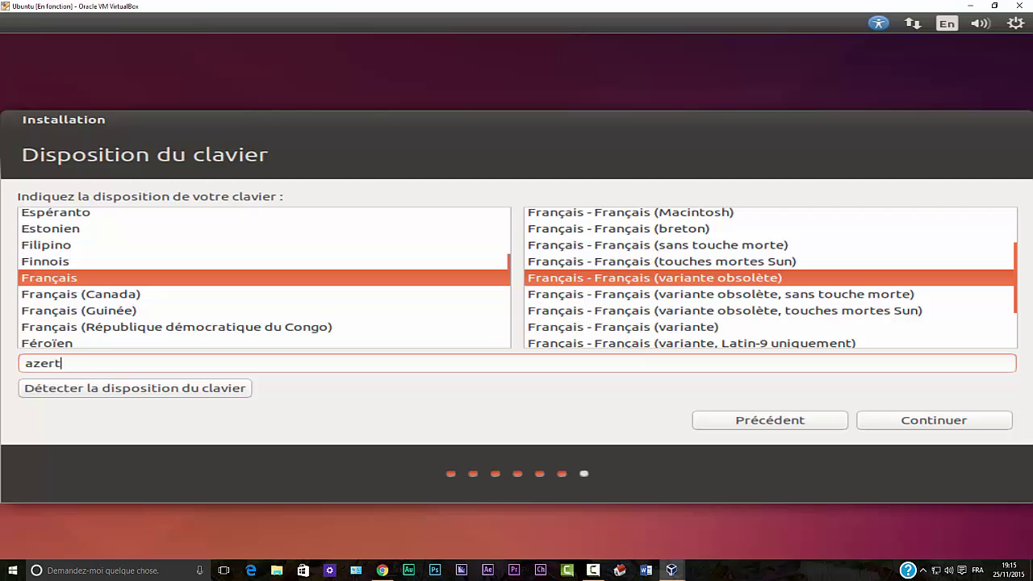
{"action": "type", "text": "yuiop"}
{"action": "key", "text": "BackSpace"}
{"action": "key", "text": "BackSpace"}
{"action": "key", "text": "BackSpace"}
{"action": "key", "text": "BackSpace"}
{"action": "key", "text": "BackSpace"}
{"action": "key", "text": "BackSpace"}
{"action": "key", "text": "BackSpace"}
{"action": "key", "text": "BackSpace"}
{"action": "key", "text": "BackSpace"}
{"action": "key", "text": "BackSpace"}
Try the Français (breton) keyboard layout with the test text "qwertyuiopqq" and clear the test field
{"action": "left_click", "coordinate": [702, 214]}
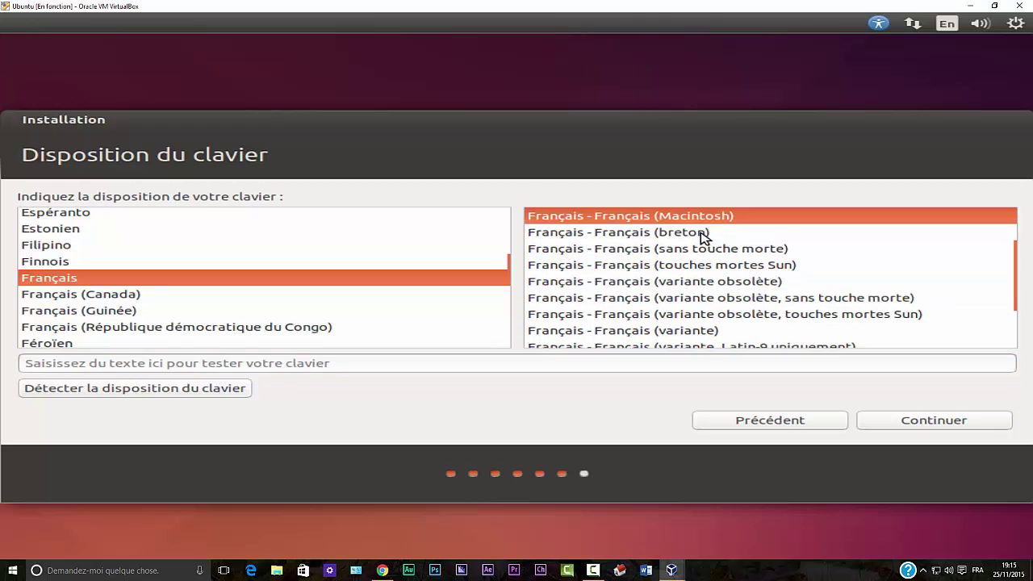
{"action": "left_click", "coordinate": [703, 233]}
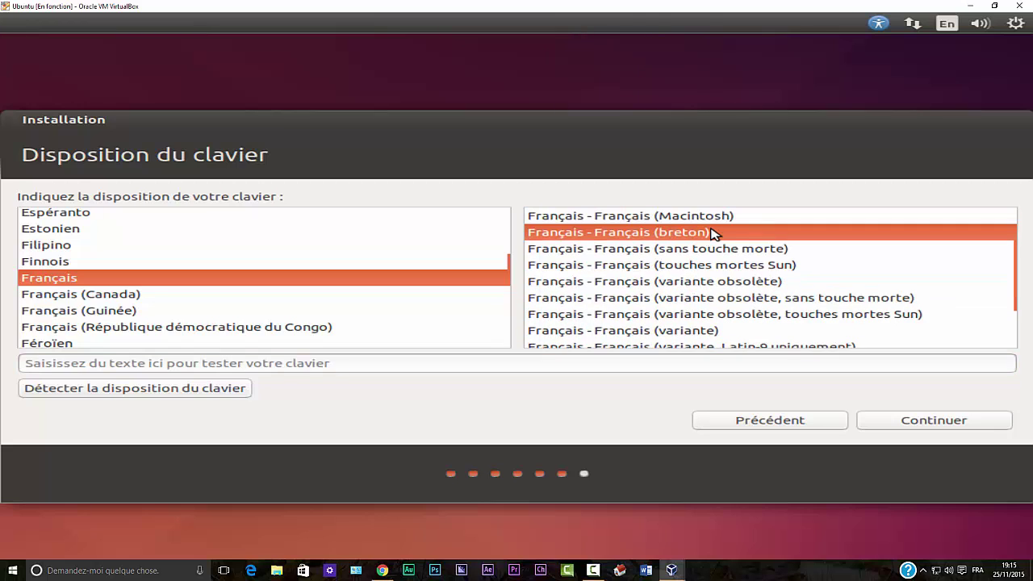
{"action": "left_click", "coordinate": [666, 366]}
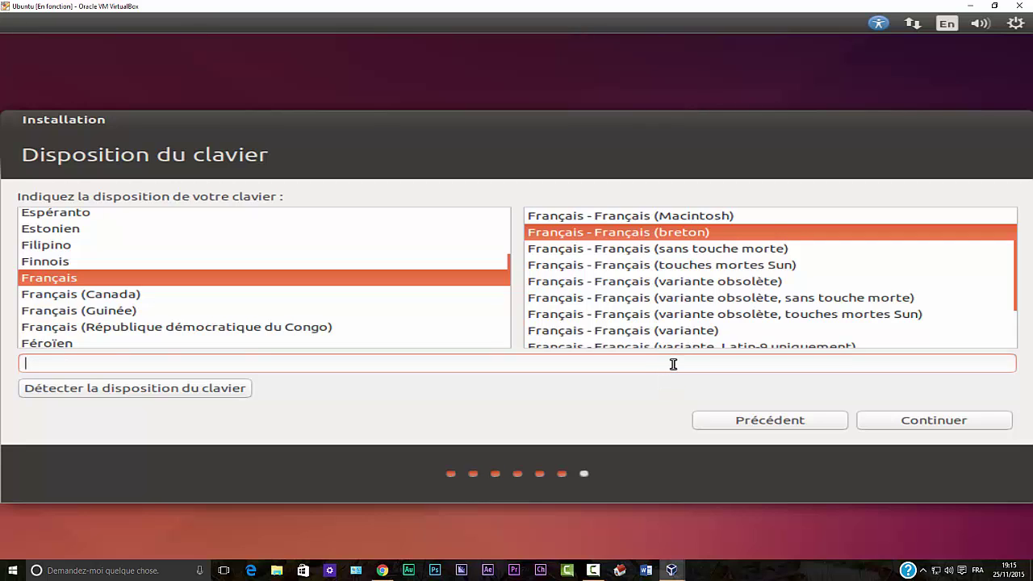
{"action": "type", "text": "qwertyuiopqq"}
{"action": "key", "text": "BackSpace"}
{"action": "key", "text": "BackSpace"}
{"action": "key", "text": "BackSpace"}
{"action": "key", "text": "BackSpace"}
{"action": "key", "text": "BackSpace"}
{"action": "key", "text": "BackSpace"}
{"action": "key", "text": "BackSpace"}
{"action": "key", "text": "BackSpace"}
{"action": "key", "text": "BackSpace"}
{"action": "key", "text": "BackSpace"}
{"action": "key", "text": "BackSpace"}
{"action": "key", "text": "BackSpace"}
Change the keyboard layout to Français (variante) after reselecting Français (variante obsolète)
{"action": "left_click", "coordinate": [854, 283]}
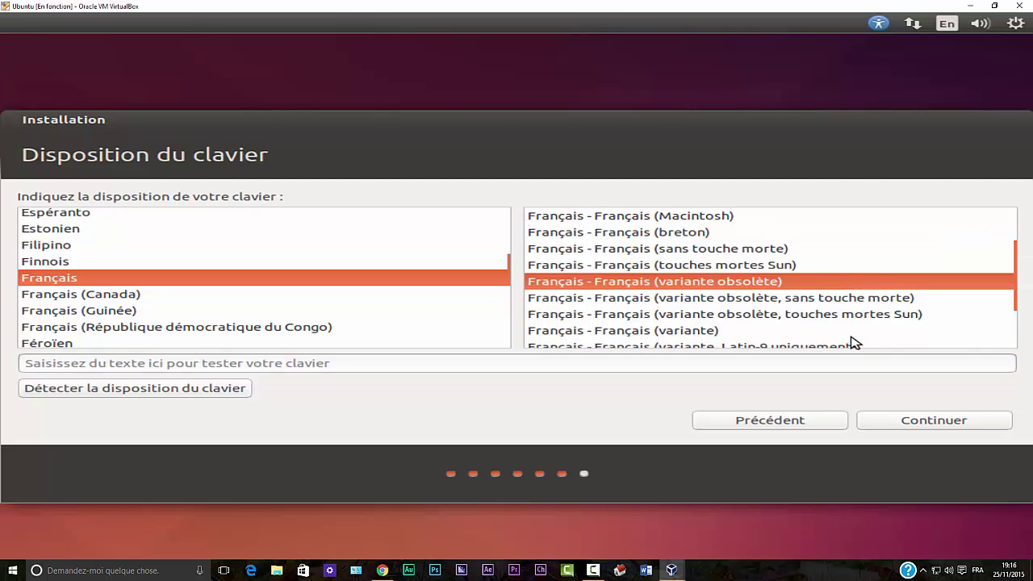
{"action": "left_click", "coordinate": [413, 365]}
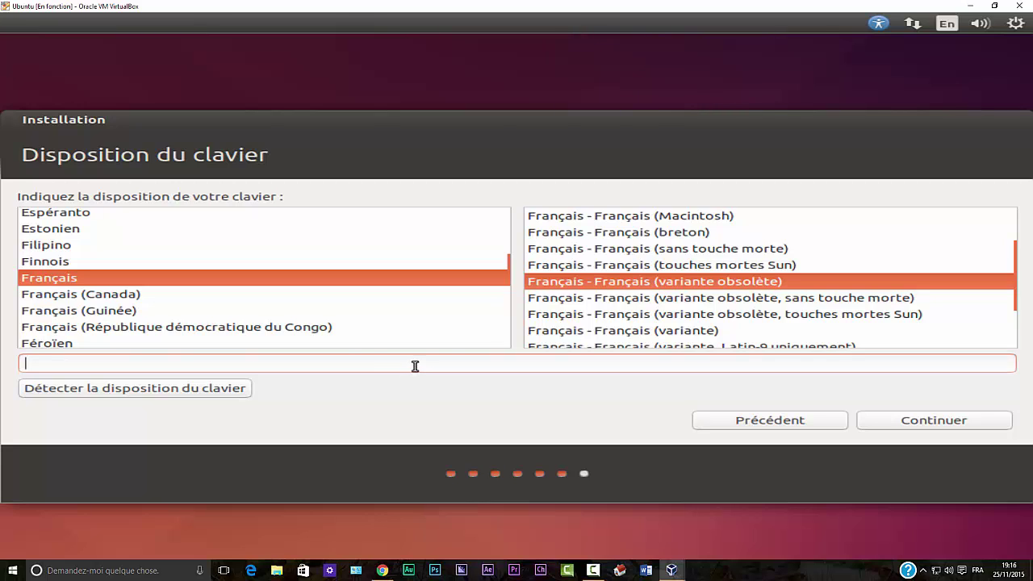
{"action": "left_click", "coordinate": [553, 330]}
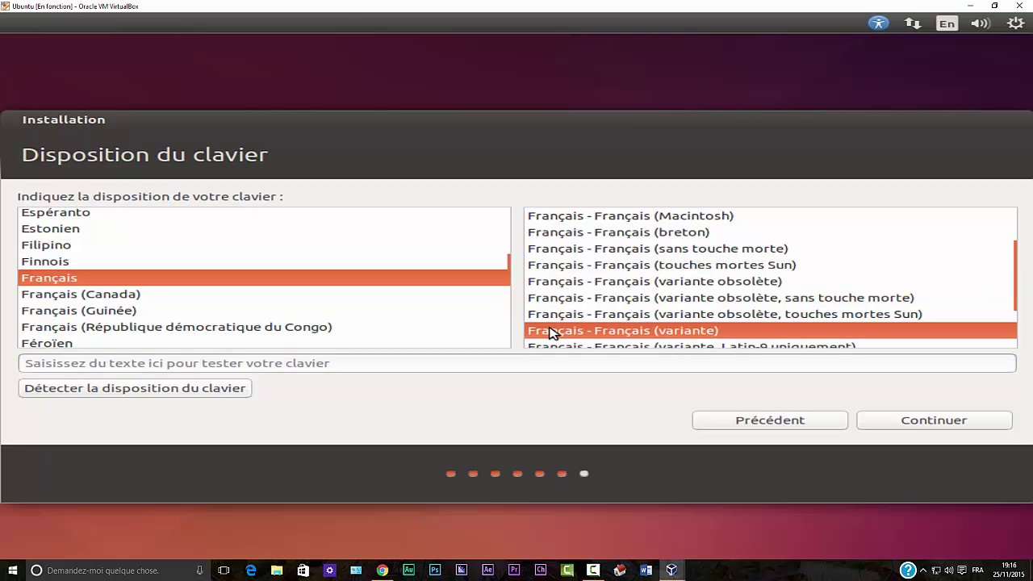
Detect the keyboard layout by answering its key prompts with y and w, then the key-presence questions
{"action": "left_click", "coordinate": [238, 390]}
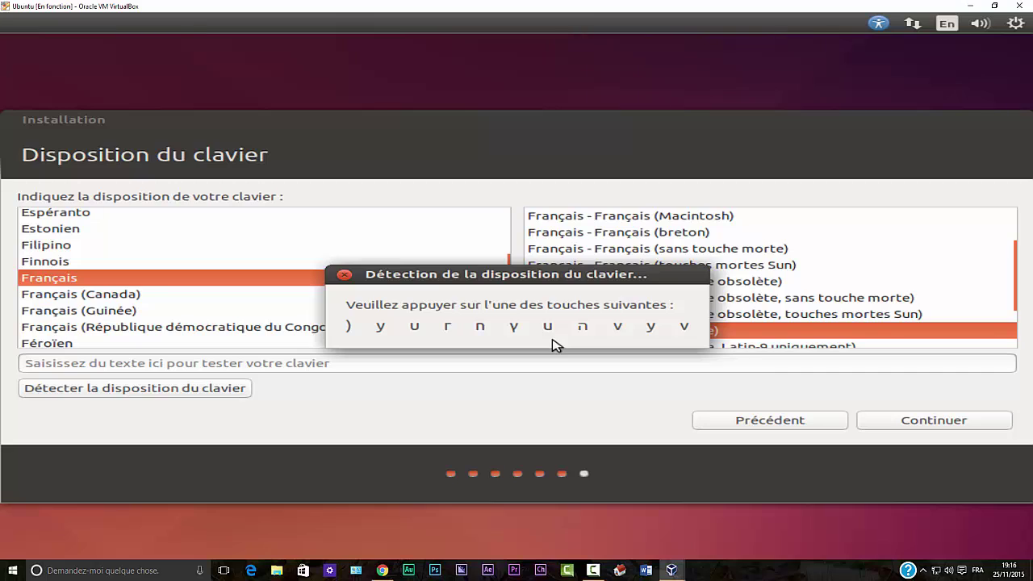
{"action": "key", "text": "y"}
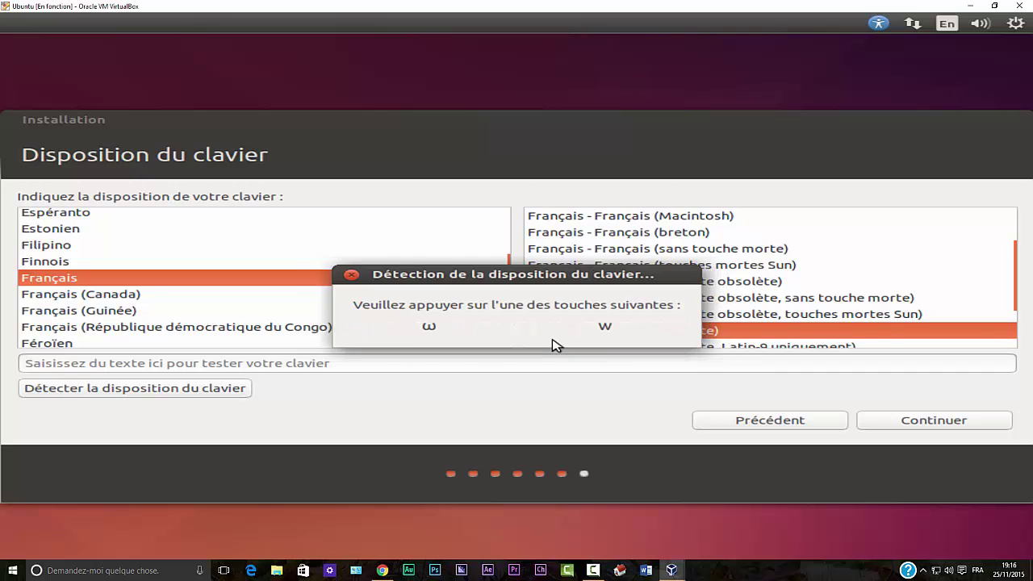
{"action": "key", "text": "w"}
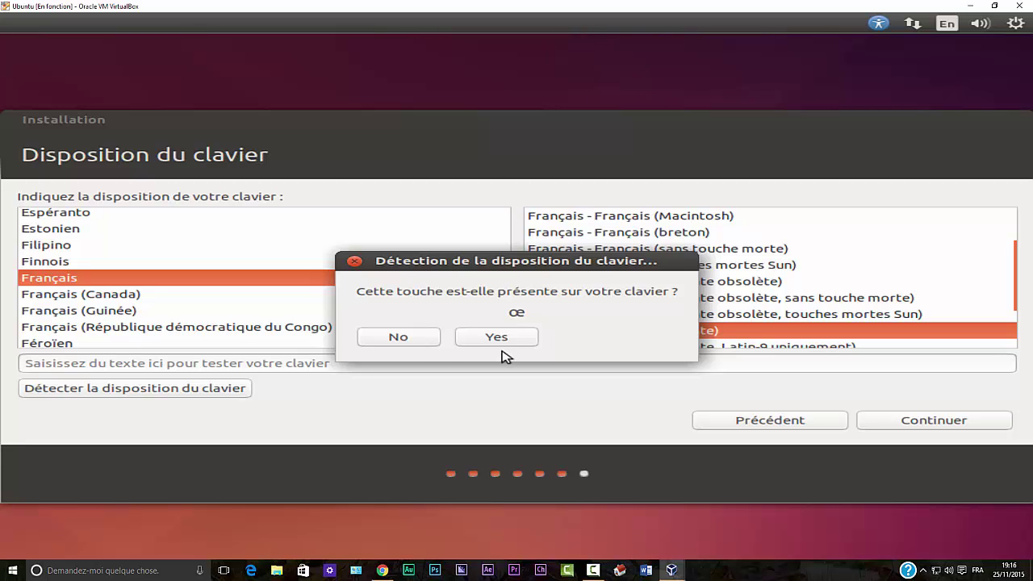
{"action": "left_click", "coordinate": [403, 337]}
{"action": "left_click", "coordinate": [462, 339]}
{"action": "left_click", "coordinate": [423, 338]}
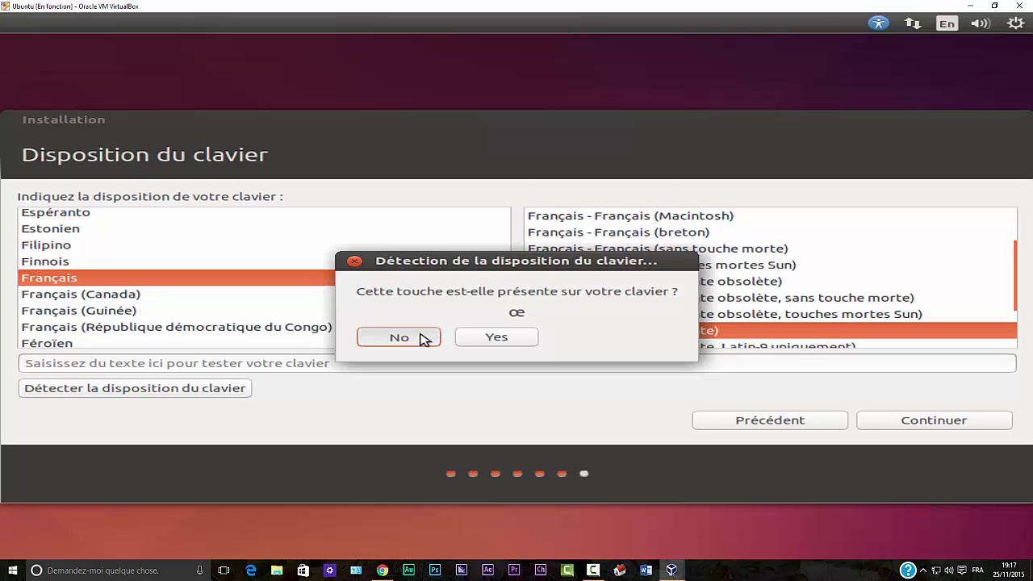
{"action": "left_click", "coordinate": [460, 337]}
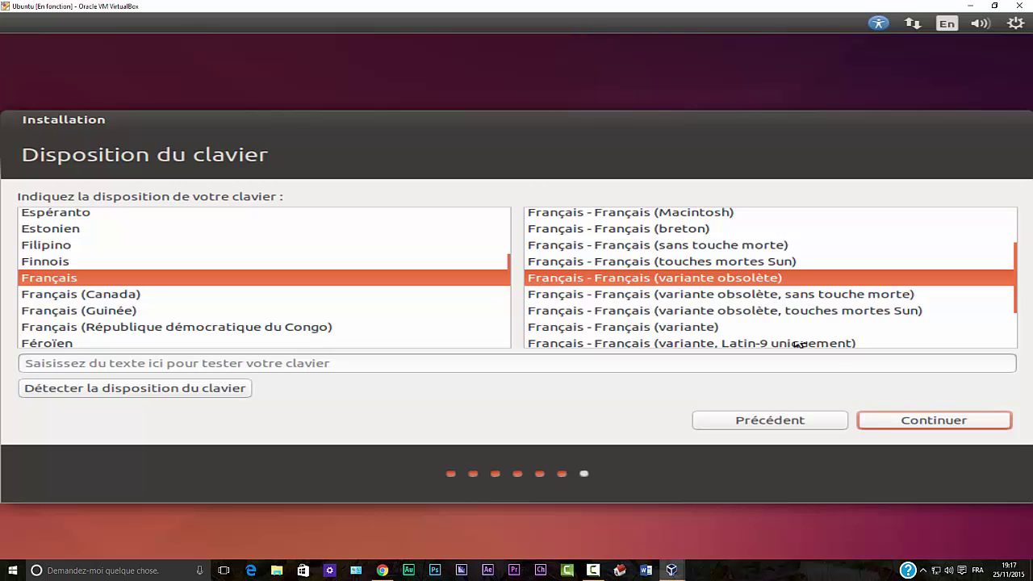
Accept the Français (variante obsolète) keyboard layout and enter the user's name for the new account
{"action": "left_click", "coordinate": [871, 416]}
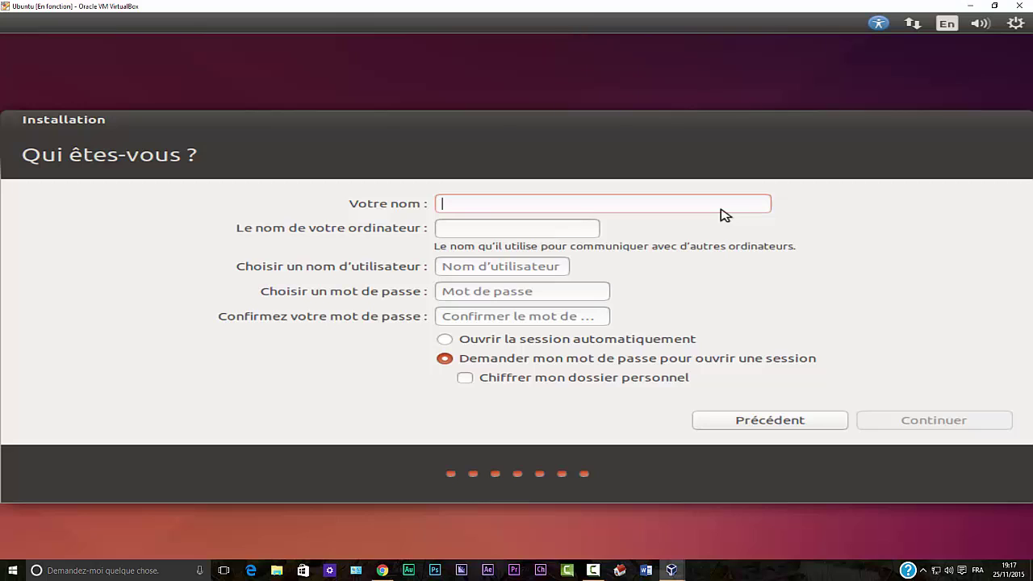
{"action": "type", "text": "Mathis"}
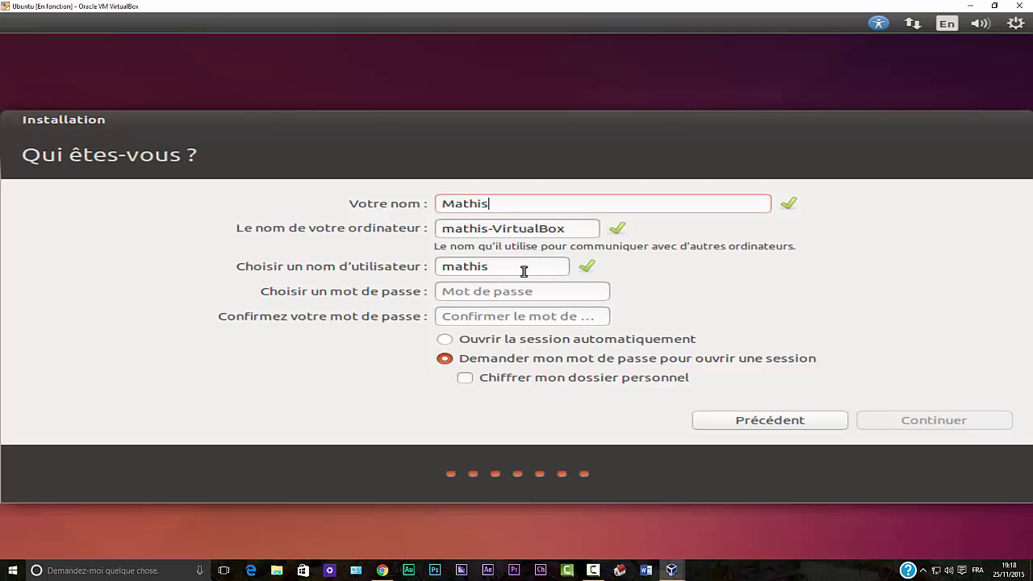
Try to capitalise the first letter of the username and restore the lowercase letter
{"action": "left_click", "coordinate": [458, 266]}
{"action": "key", "text": "BackSpace"}
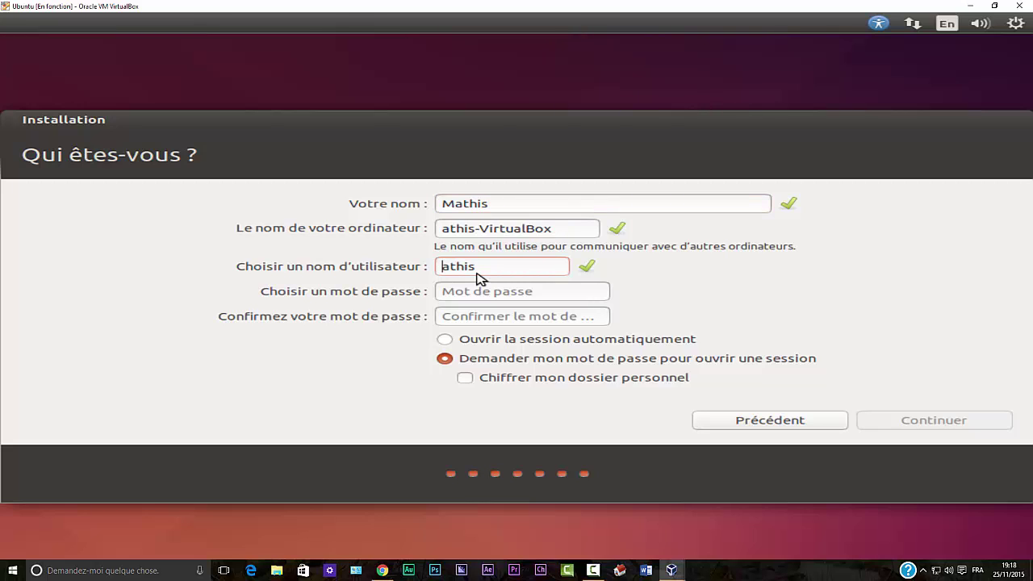
{"action": "type", "text": "M"}
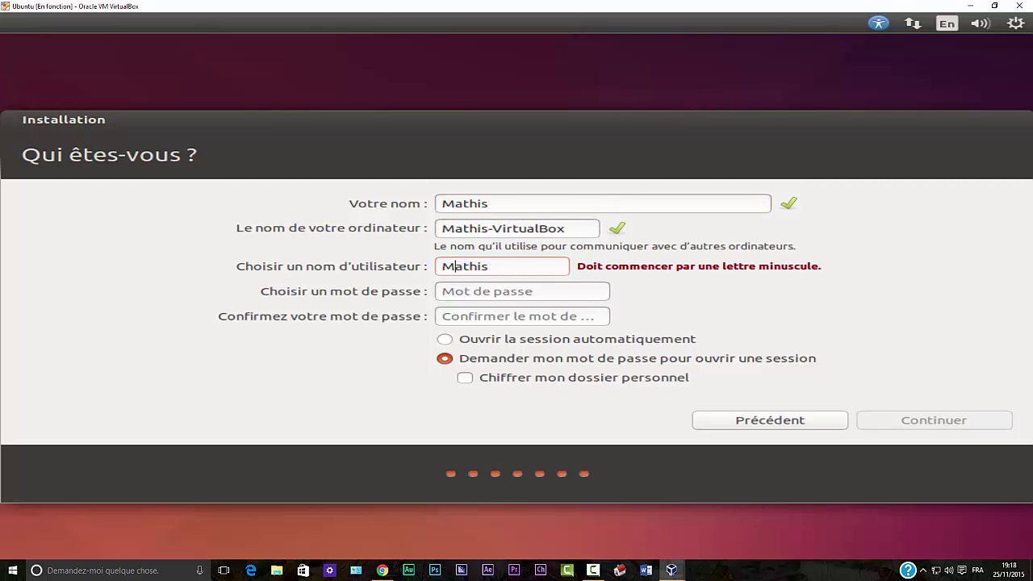
{"action": "key", "text": "BackSpace"}
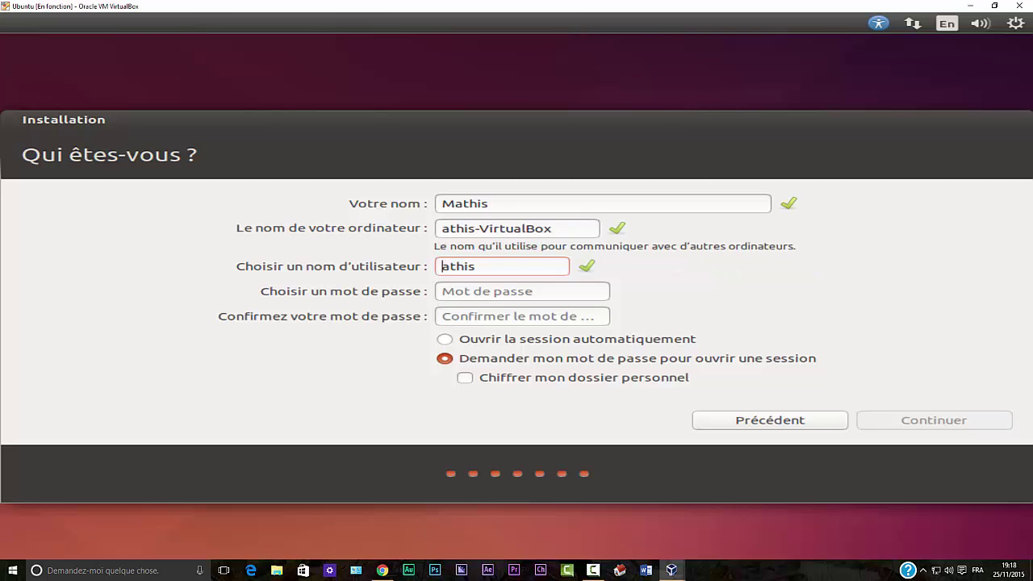
{"action": "type", "text": "m"}
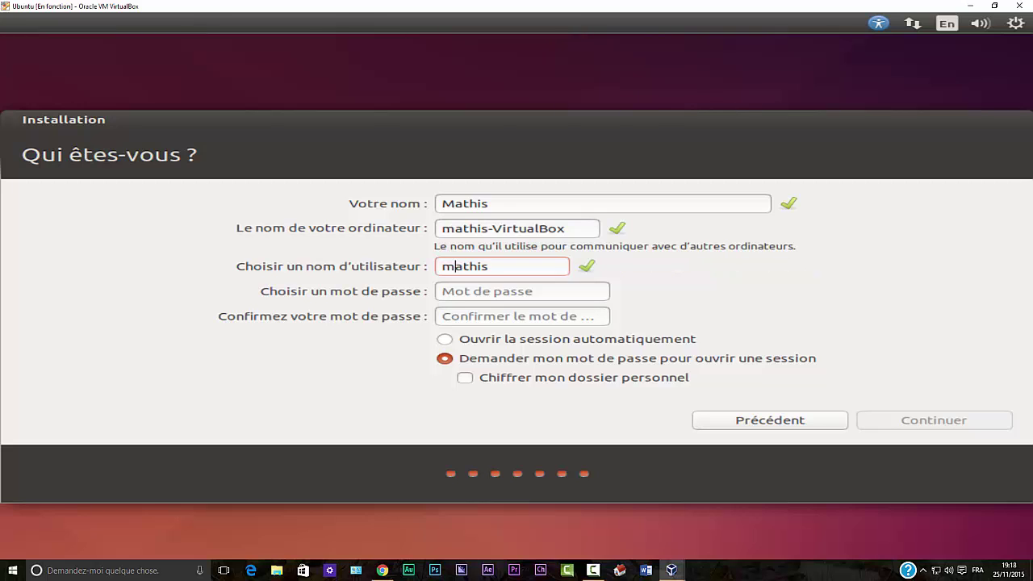
{"action": "left_click", "coordinate": [490, 267]}
Enter the account password and repeat it in the password confirmation field
{"action": "left_click", "coordinate": [481, 291]}
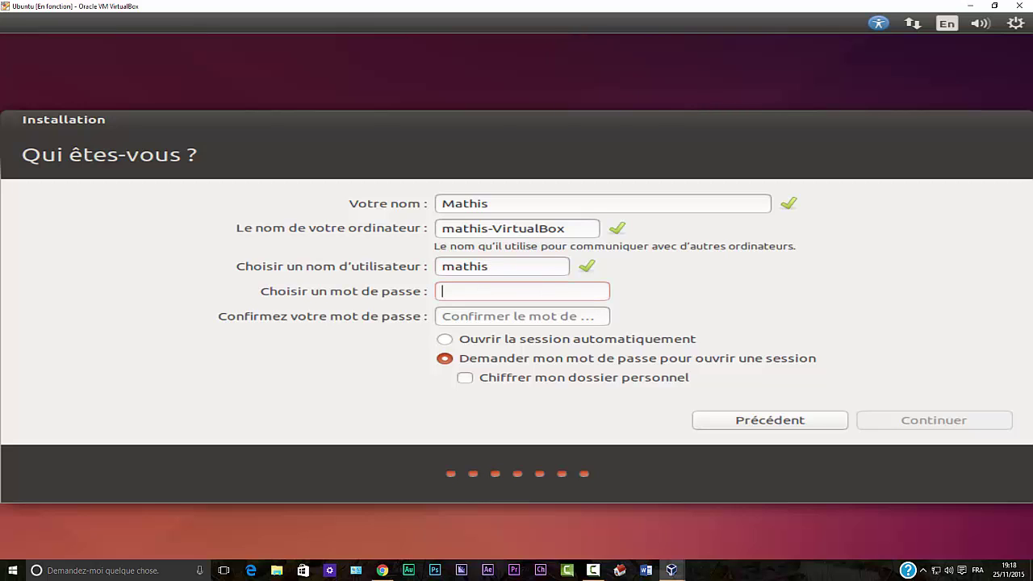
{"action": "type", "text": "**********"}
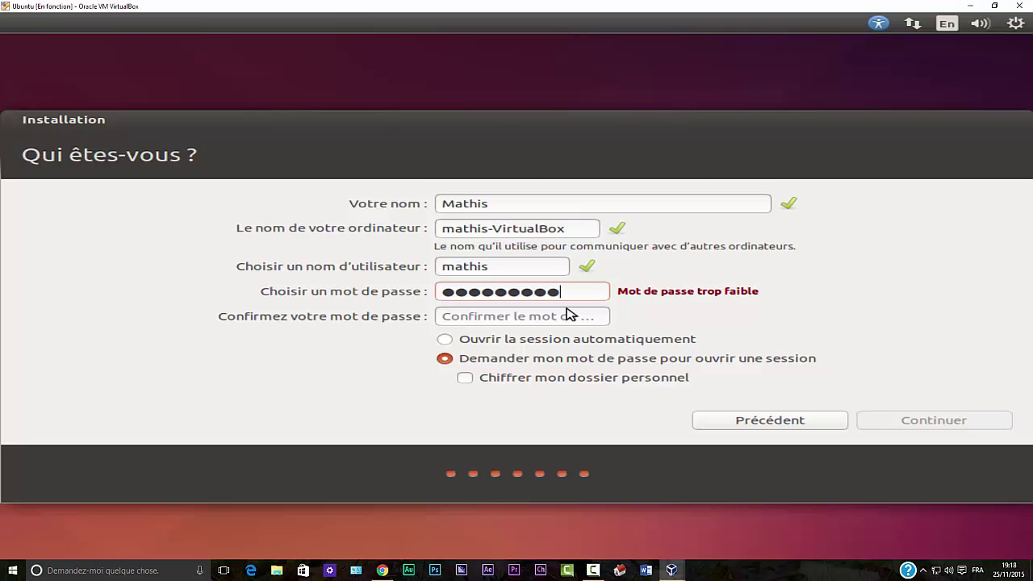
{"action": "type", "text": "**"}
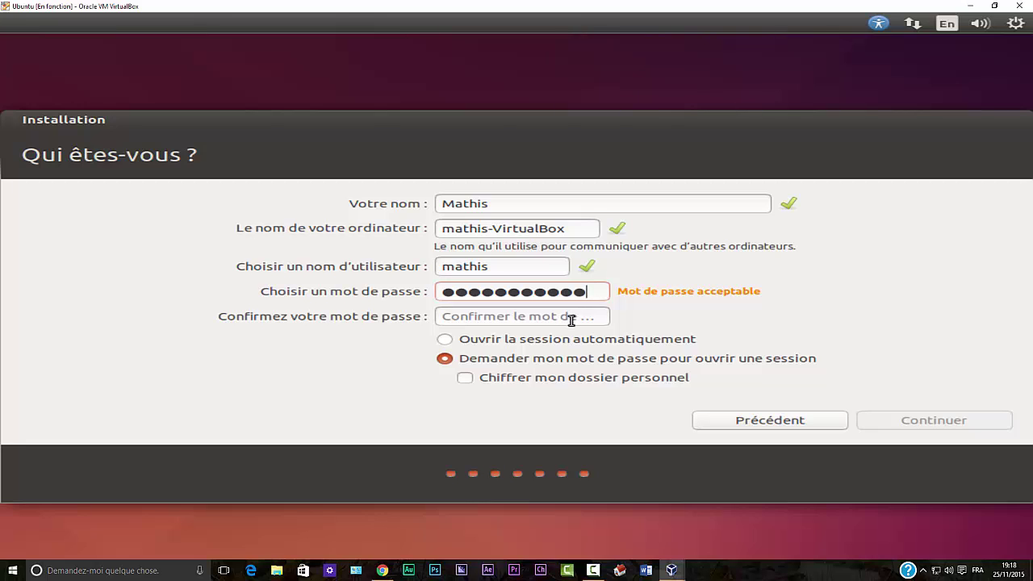
{"action": "left_click", "coordinate": [569, 319]}
{"action": "type", "text": "*******"}
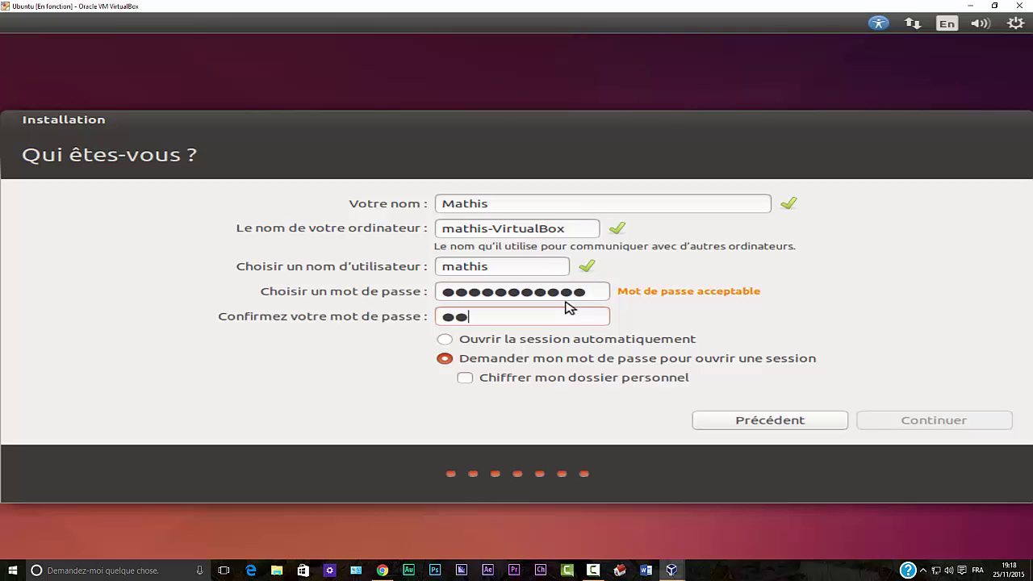
{"action": "type", "text": "***"}
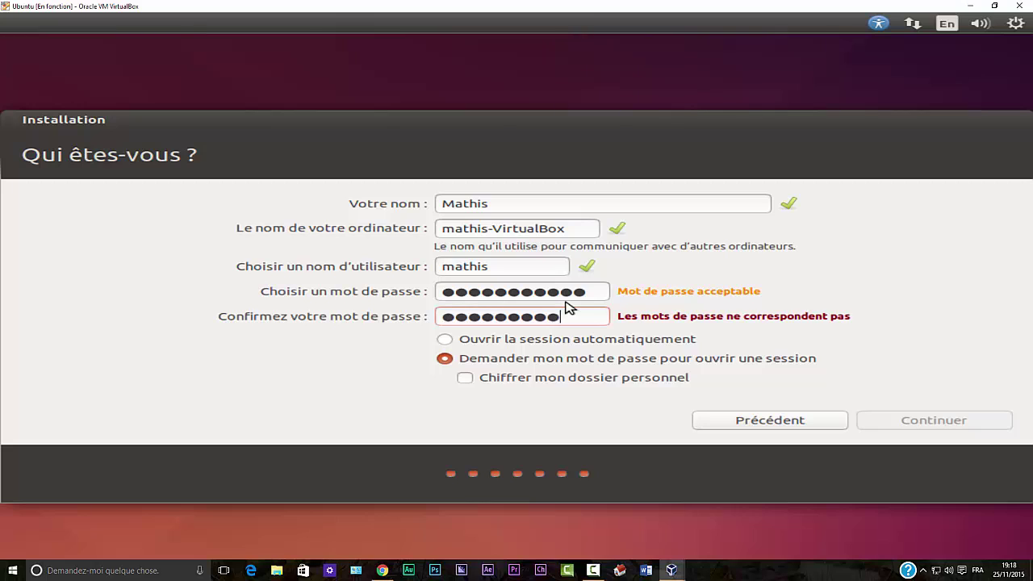
{"action": "type", "text": "**"}
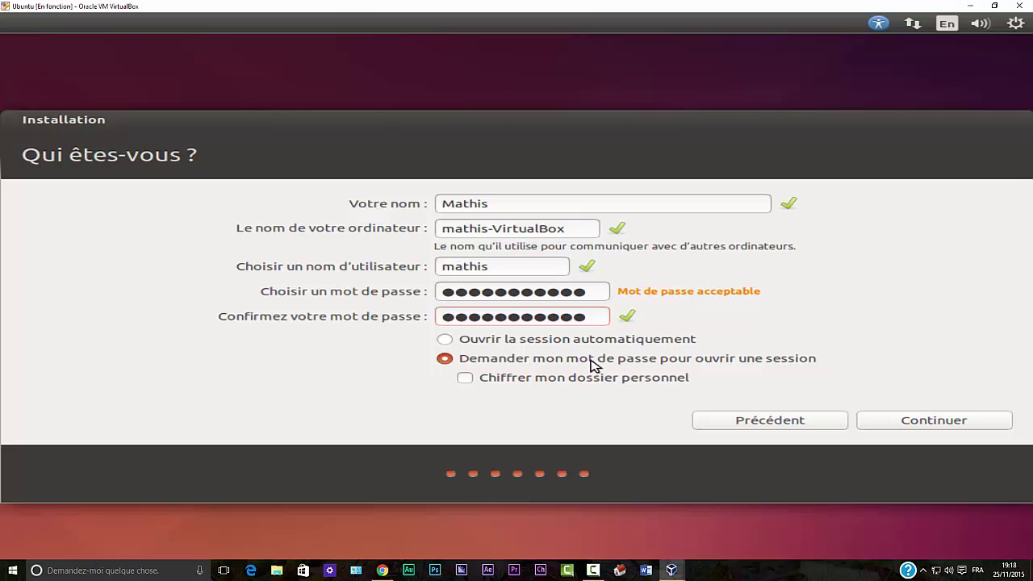
Toggle personal folder encryption on and back off, and continue the installation with a password required at login
{"action": "left_click", "coordinate": [510, 383]}
{"action": "left_click", "coordinate": [510, 382]}
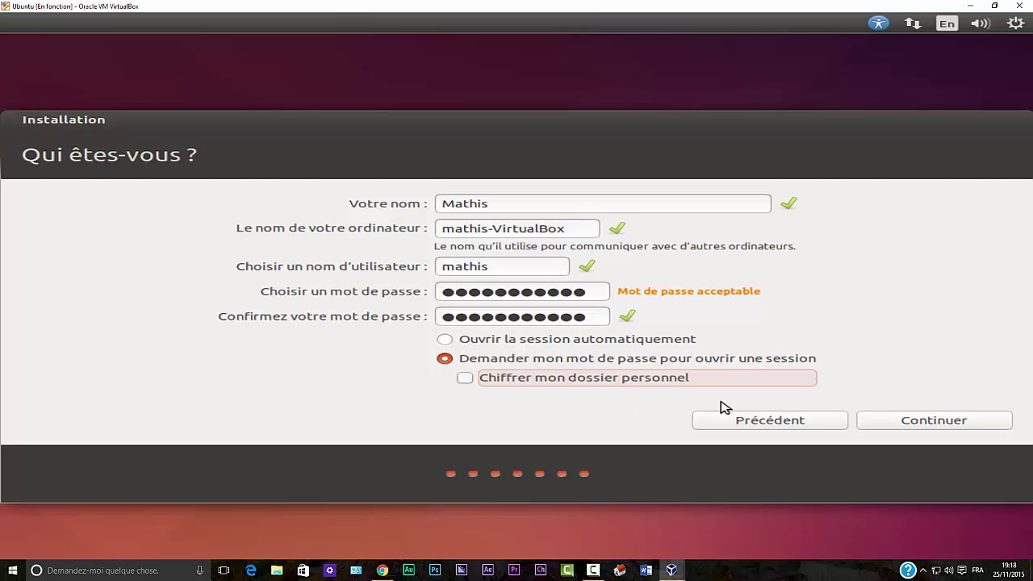
{"action": "left_click", "coordinate": [859, 417]}
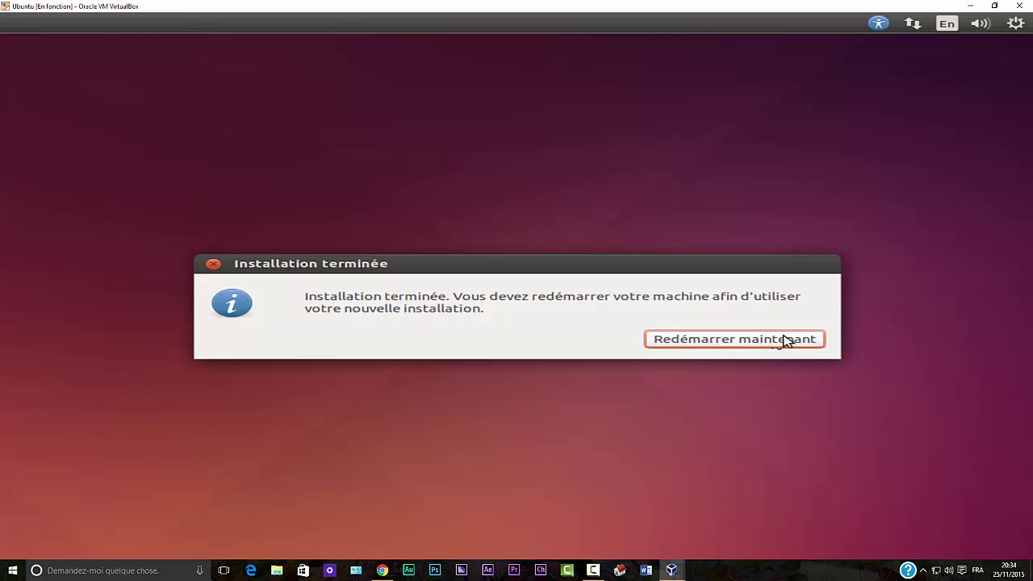
Restart the virtual machine into the Ubuntu desktop and dismiss the keyboard shortcuts overview
{"action": "key", "text": "Return"}
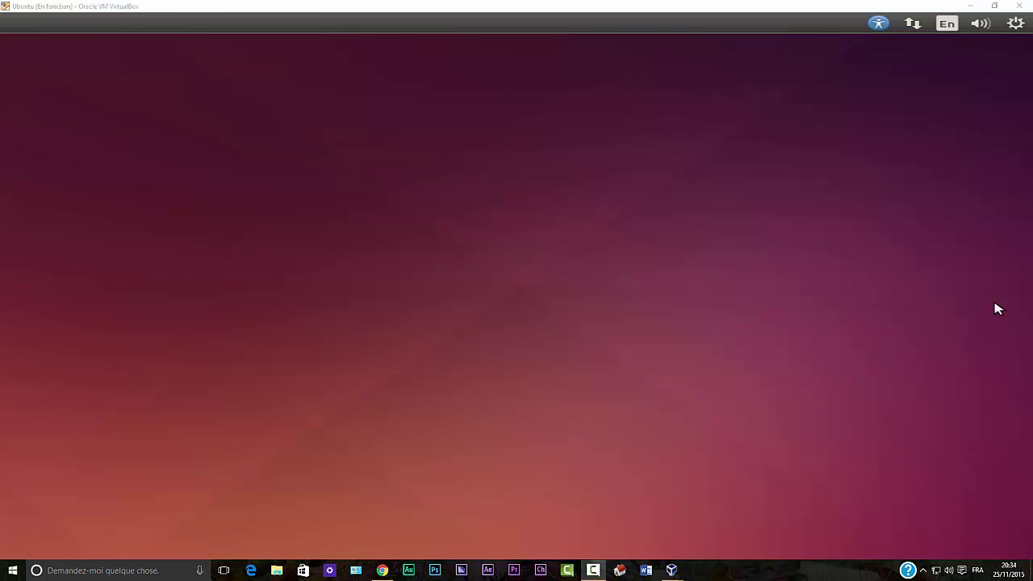
{"action": "left_click", "coordinate": [910, 306]}
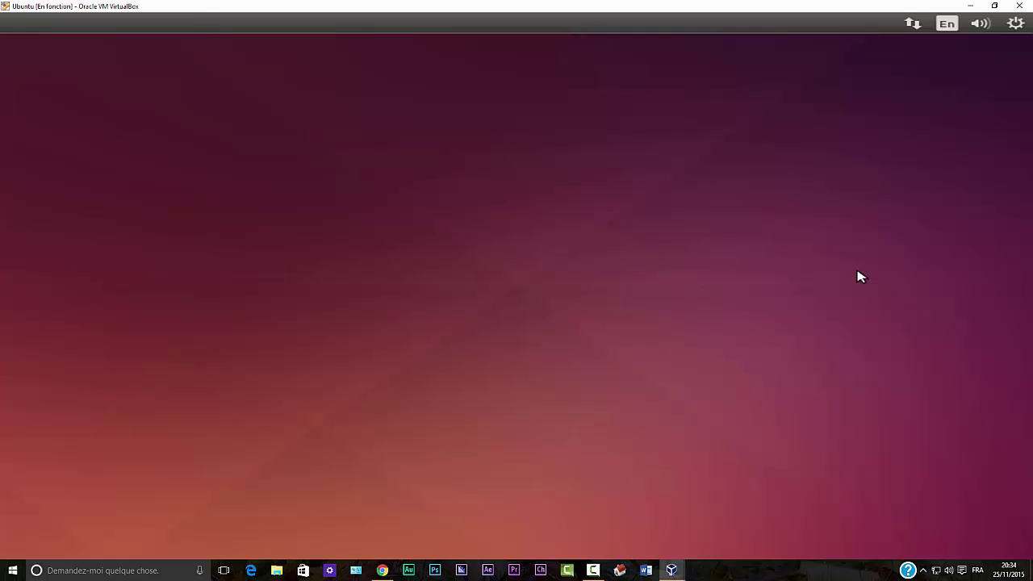
{"action": "key", "text": "ctrl+alt+F1"}
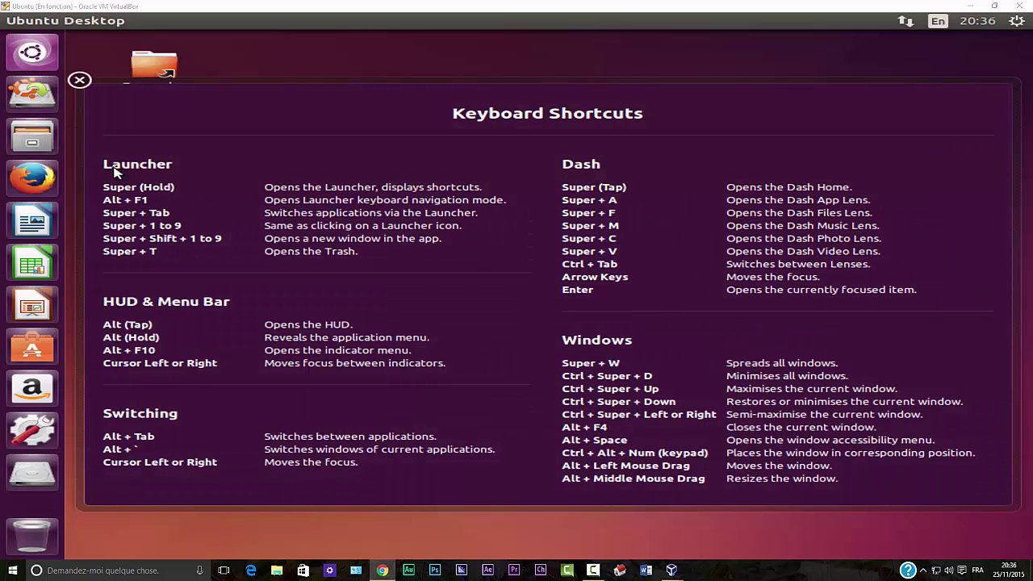
{"action": "left_click", "coordinate": [80, 81]}
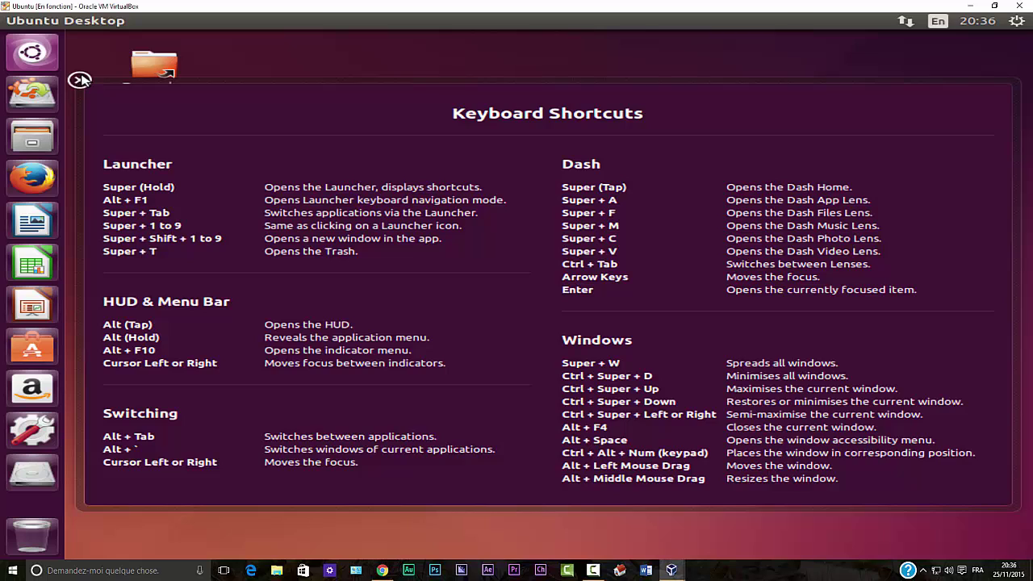